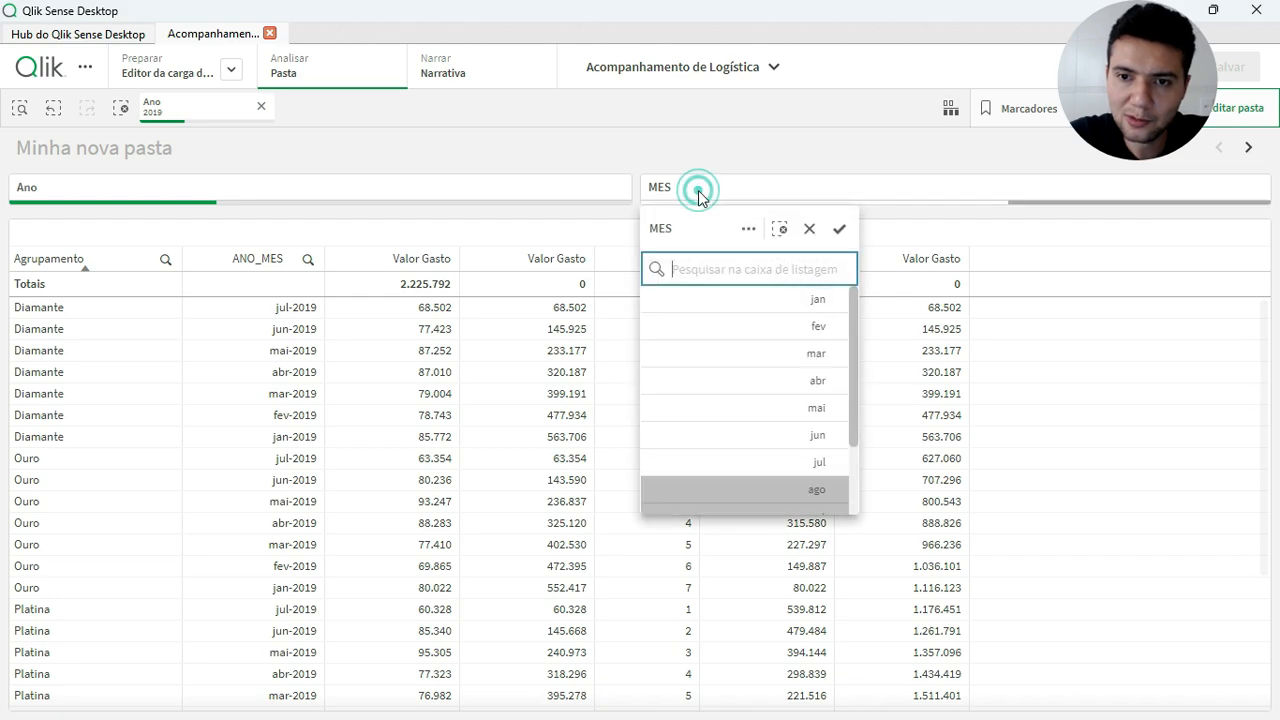
Filter the sheet to the month jul in the MES field
{"action": "left_click", "coordinate": [776, 462]}
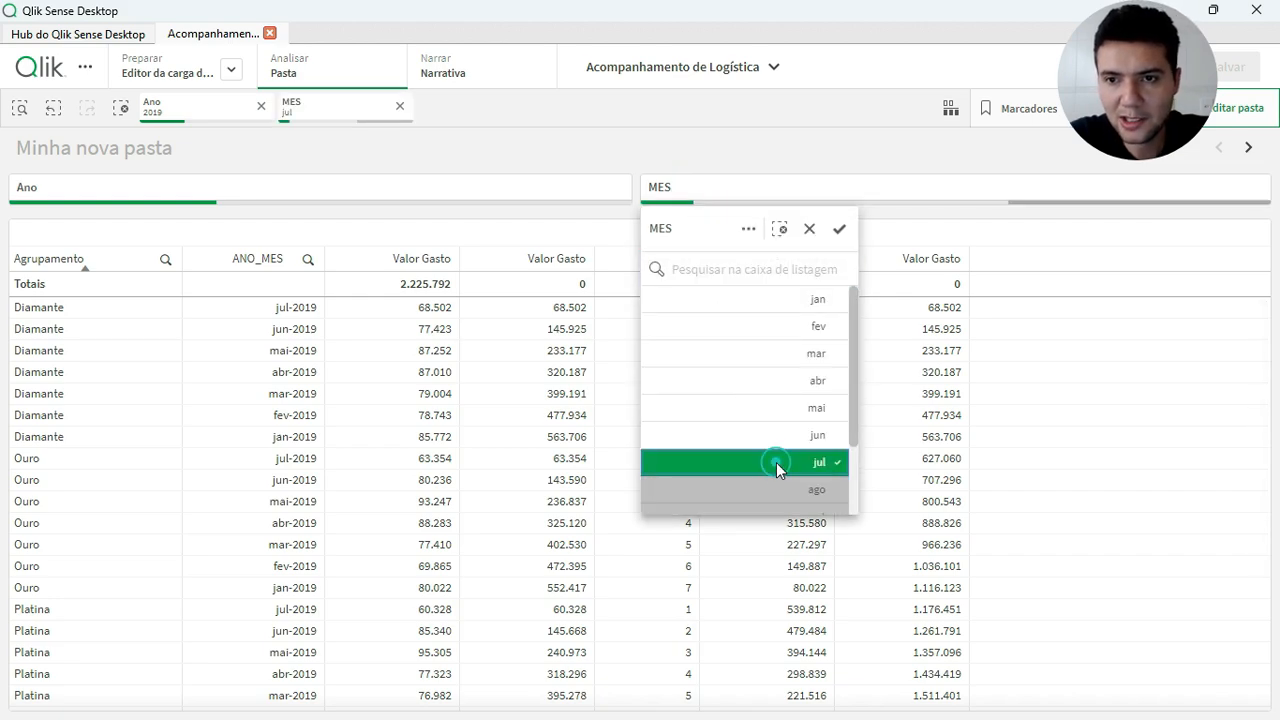
{"action": "left_click", "coordinate": [843, 228]}
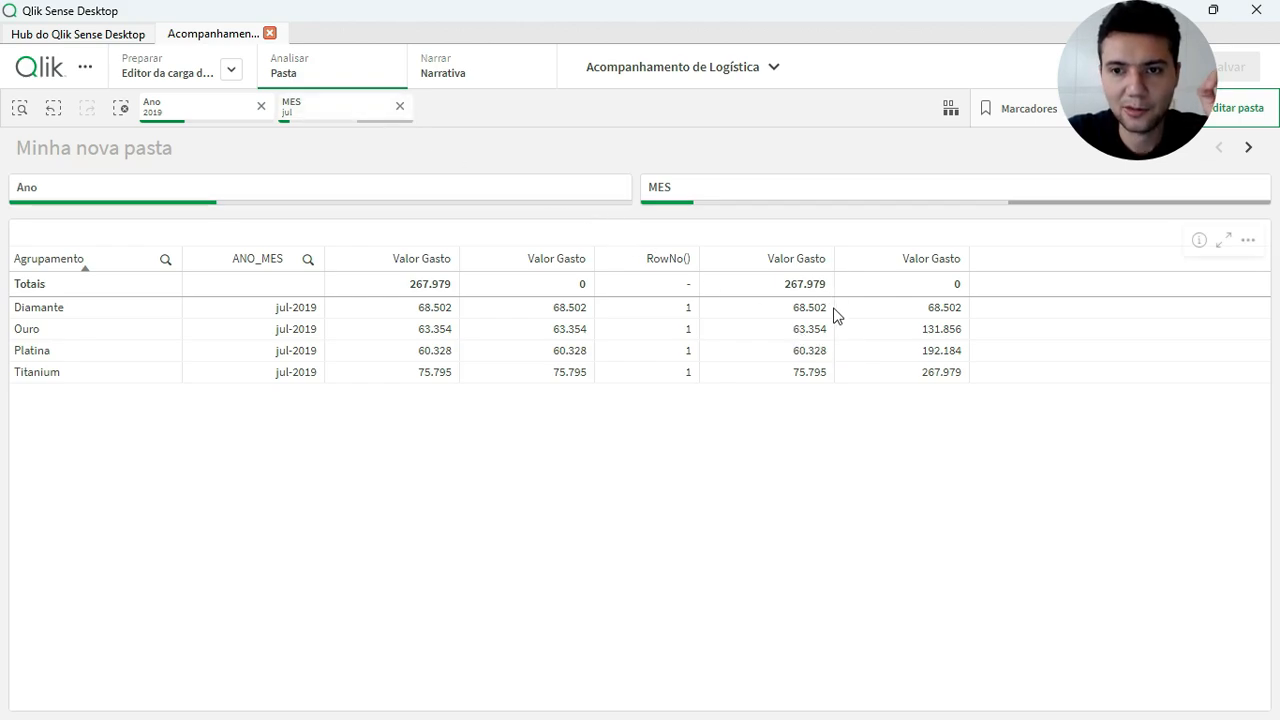
Add the set modifier {<MES>} to the inner Sum(Valor) of the aggr-based Valor Gasto column's expression, apply it and finish editing the sheet
{"action": "left_click", "coordinate": [1250, 107]}
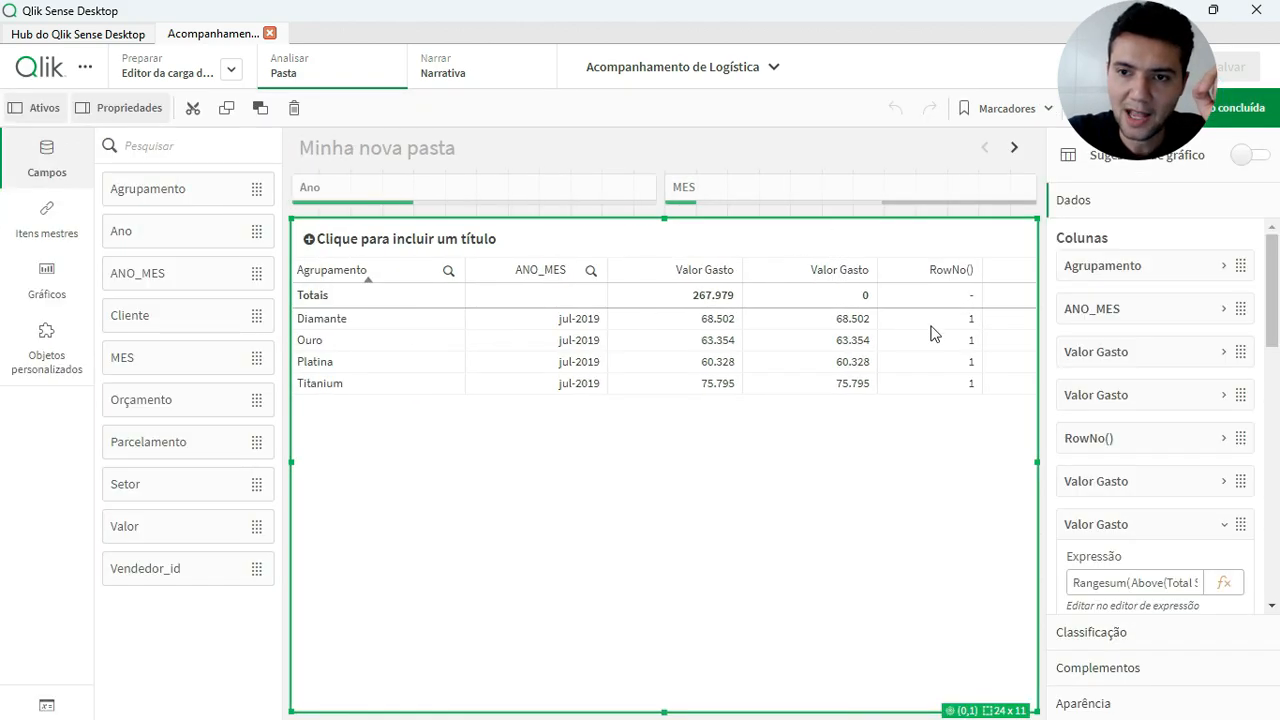
{"action": "left_click", "coordinate": [1144, 488]}
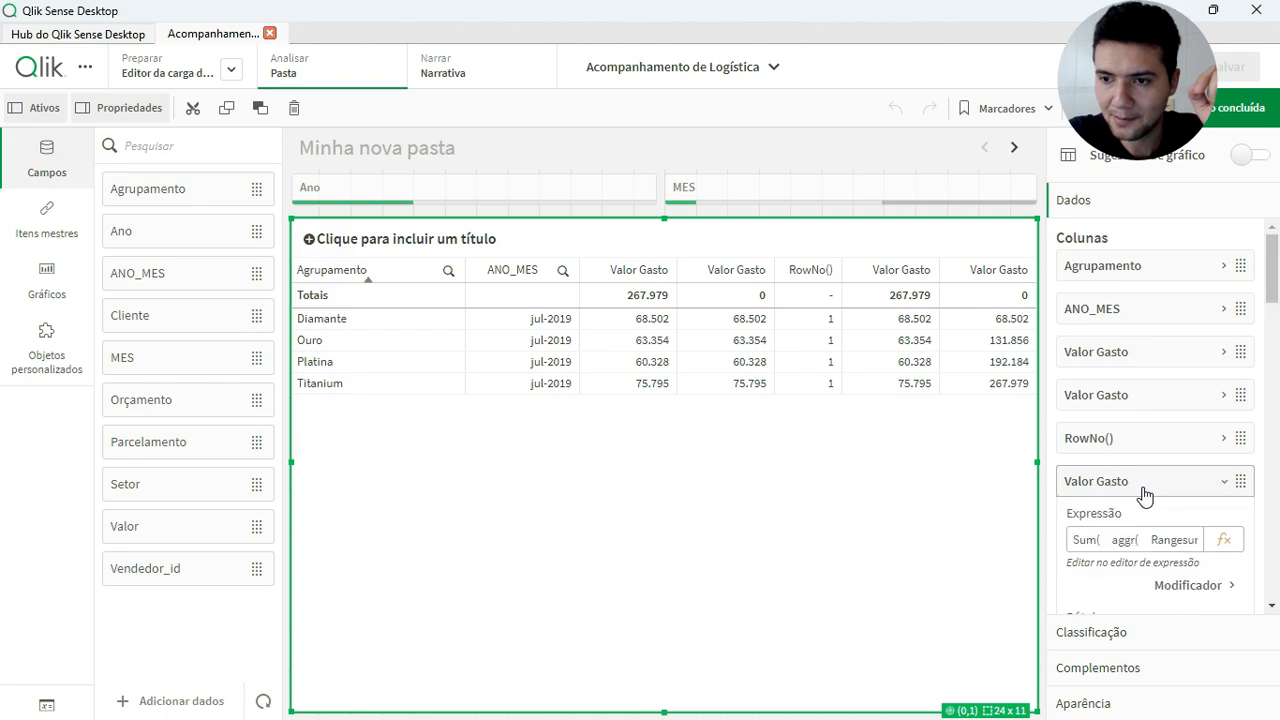
{"action": "left_click", "coordinate": [1224, 539]}
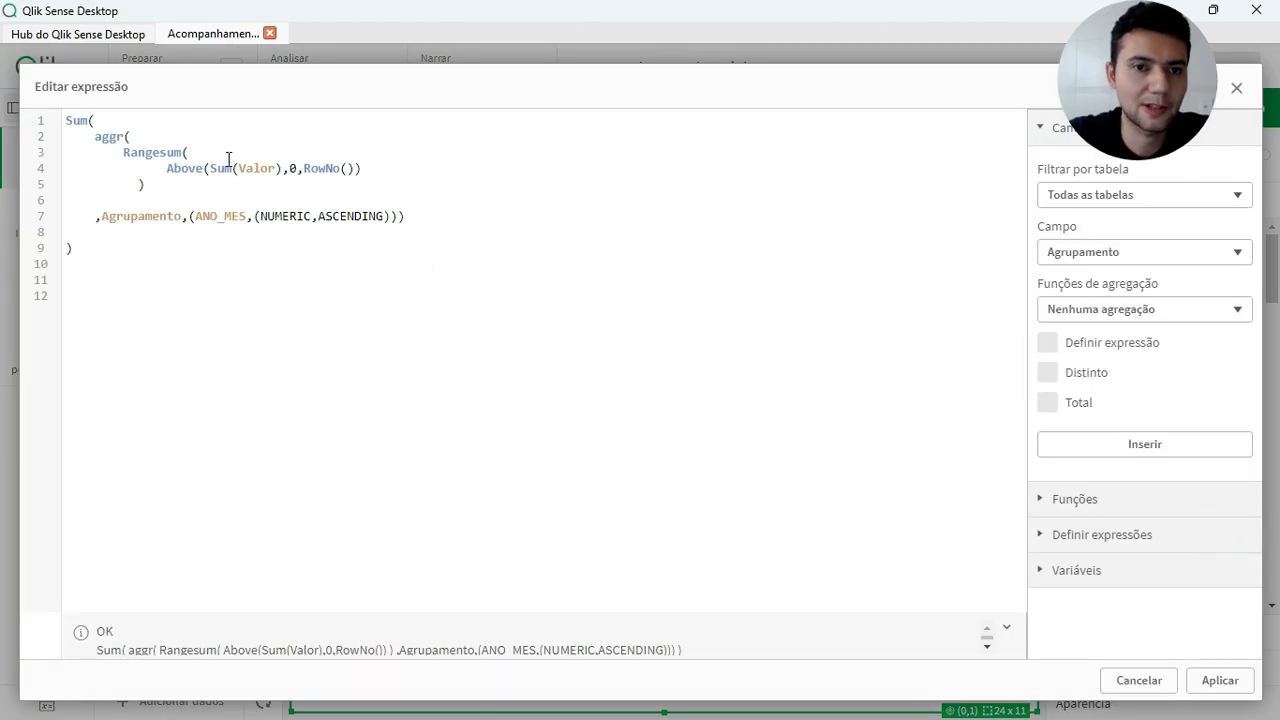
{"action": "left_click", "coordinate": [238, 167]}
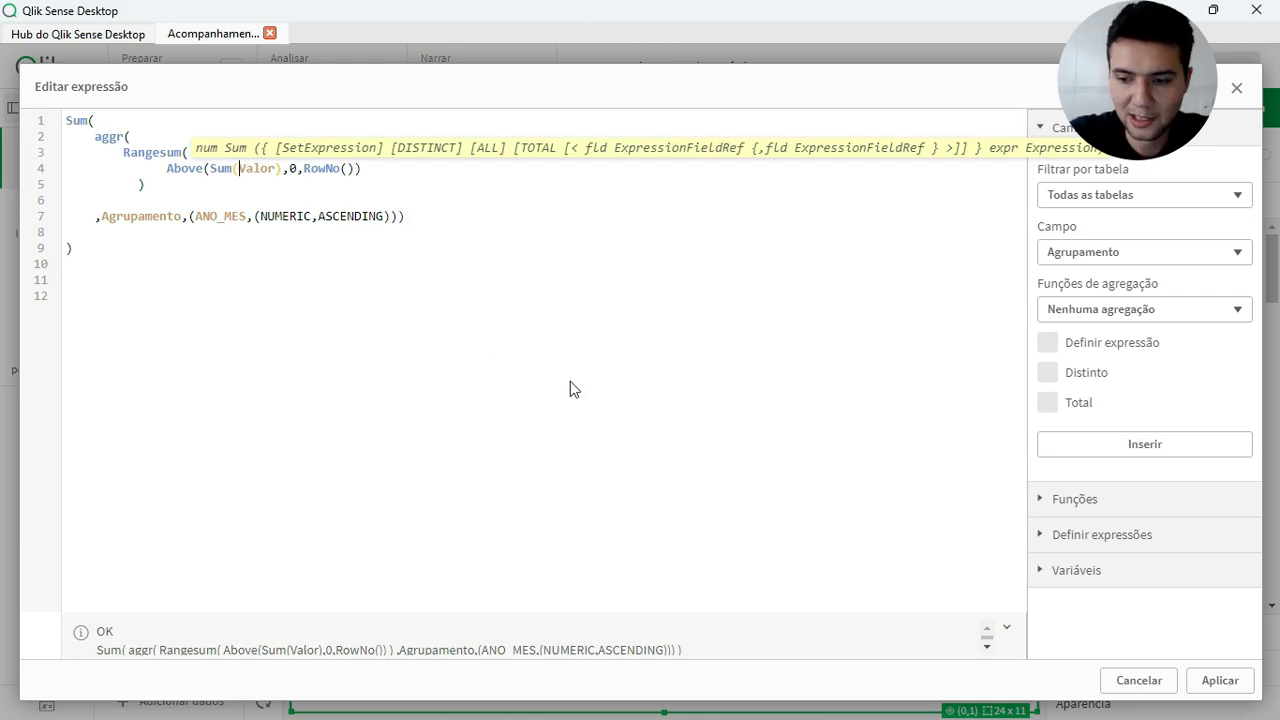
{"action": "type", "text": "{<"}
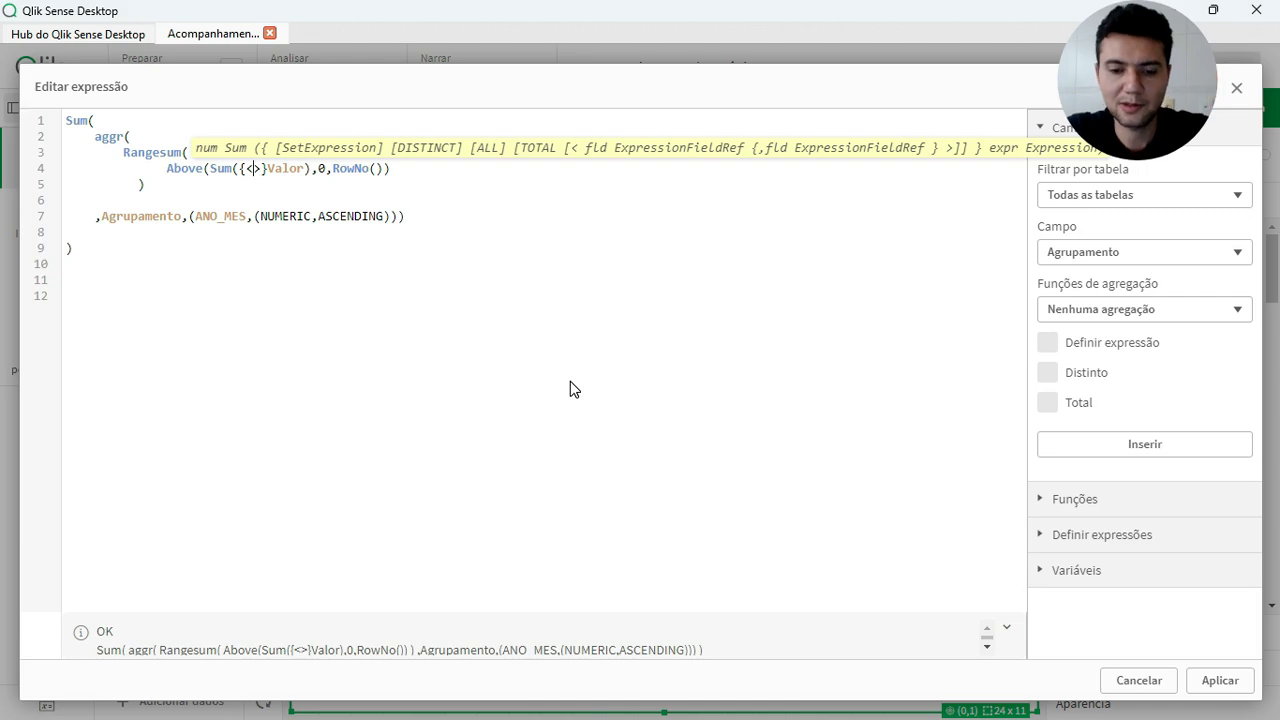
{"action": "type", "text": "MES"}
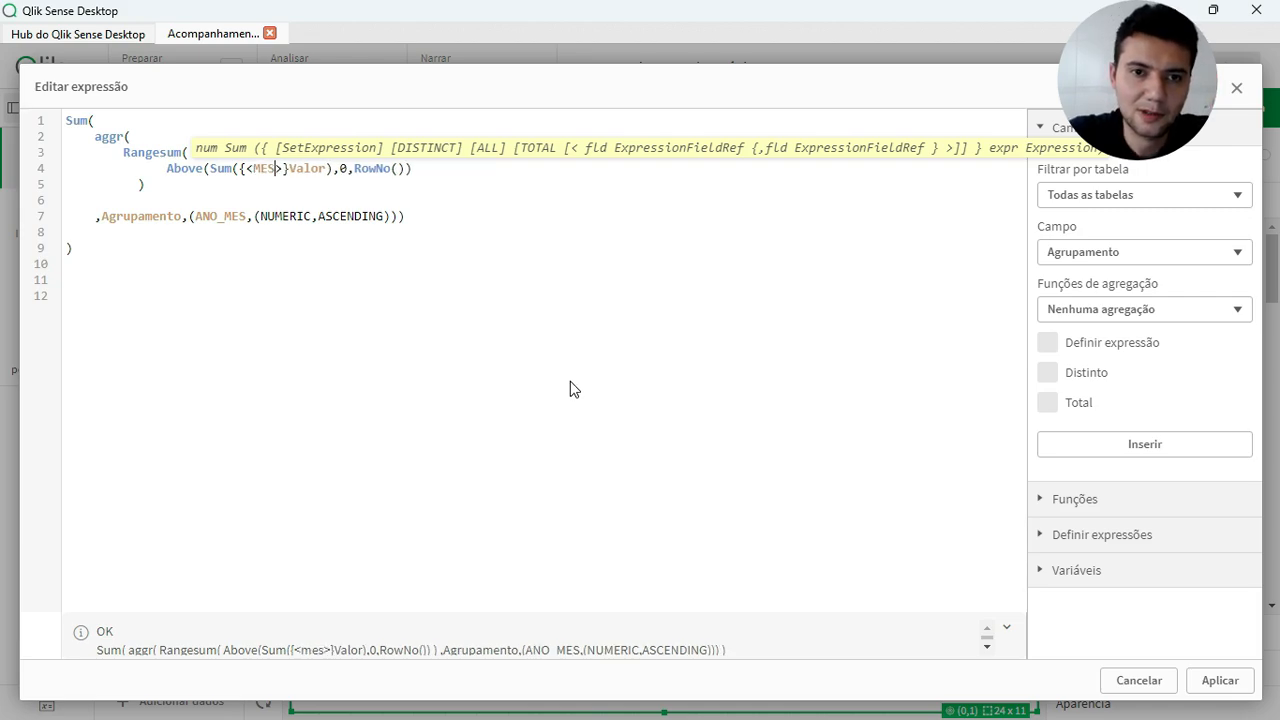
{"action": "left_click", "coordinate": [1219, 680]}
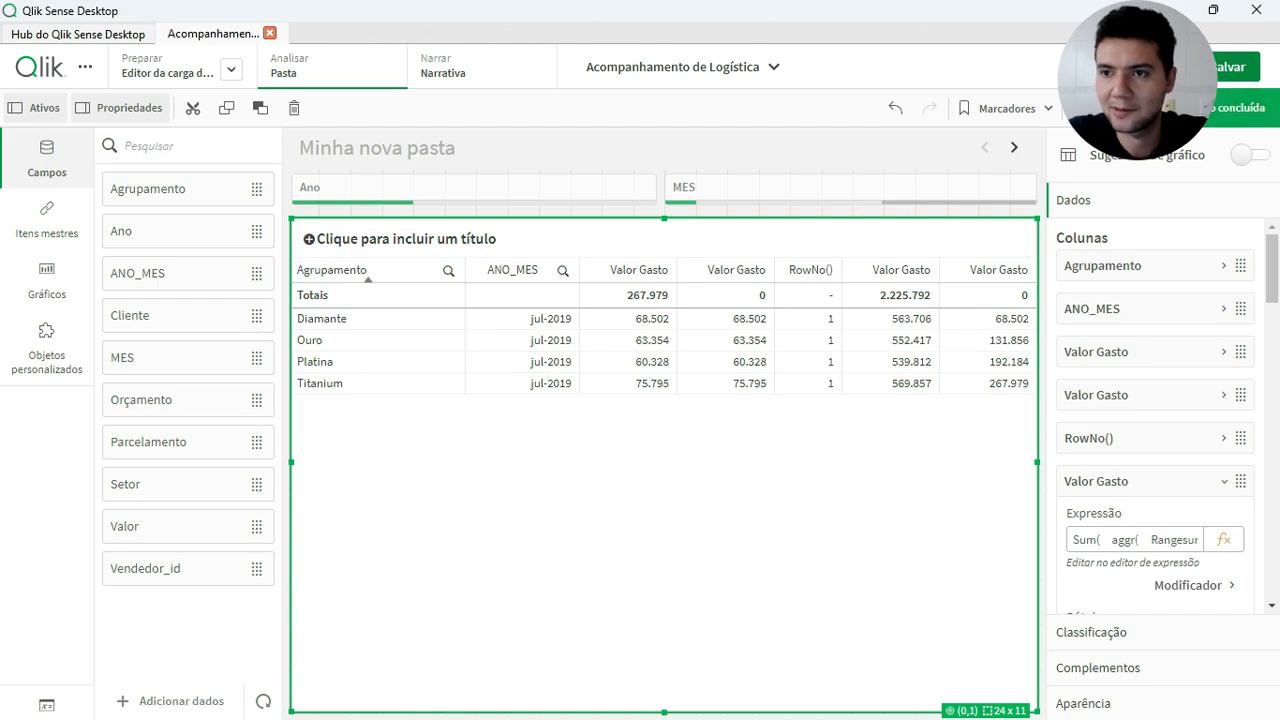
{"action": "left_click", "coordinate": [1218, 105]}
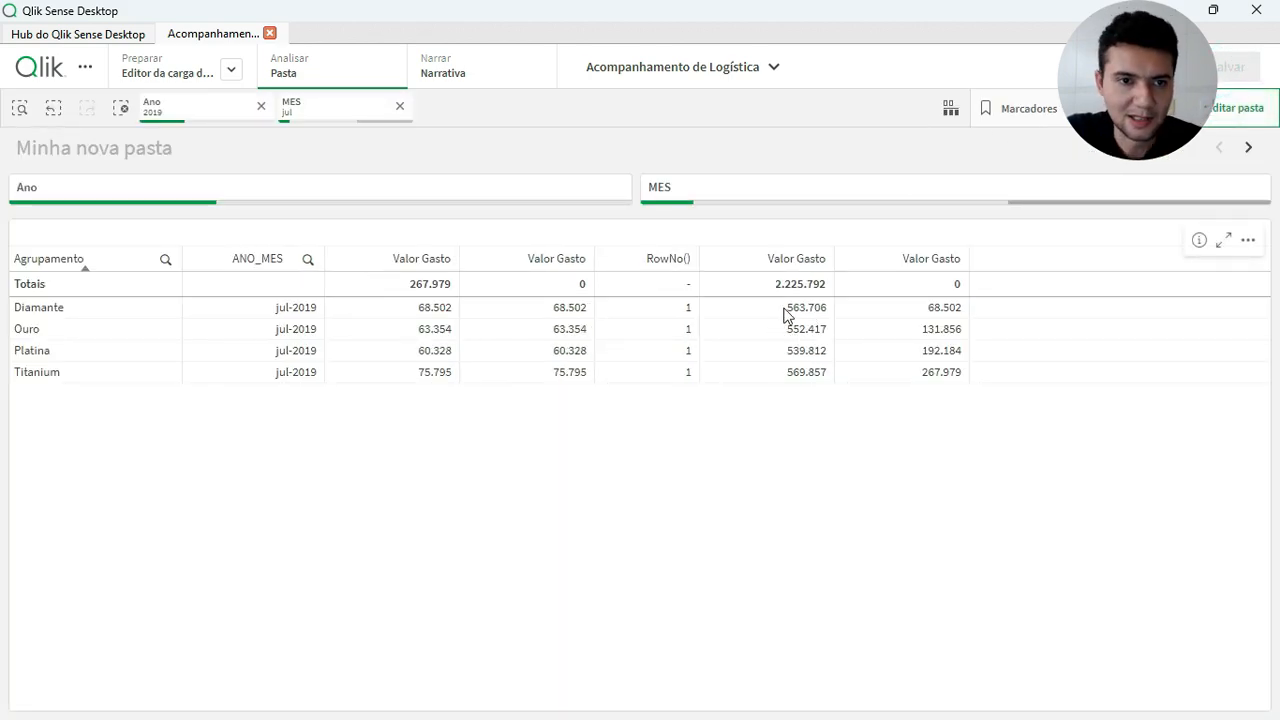
Clear the MES selection and put the sheet into edit mode with the table selected
{"action": "left_click", "coordinate": [400, 108]}
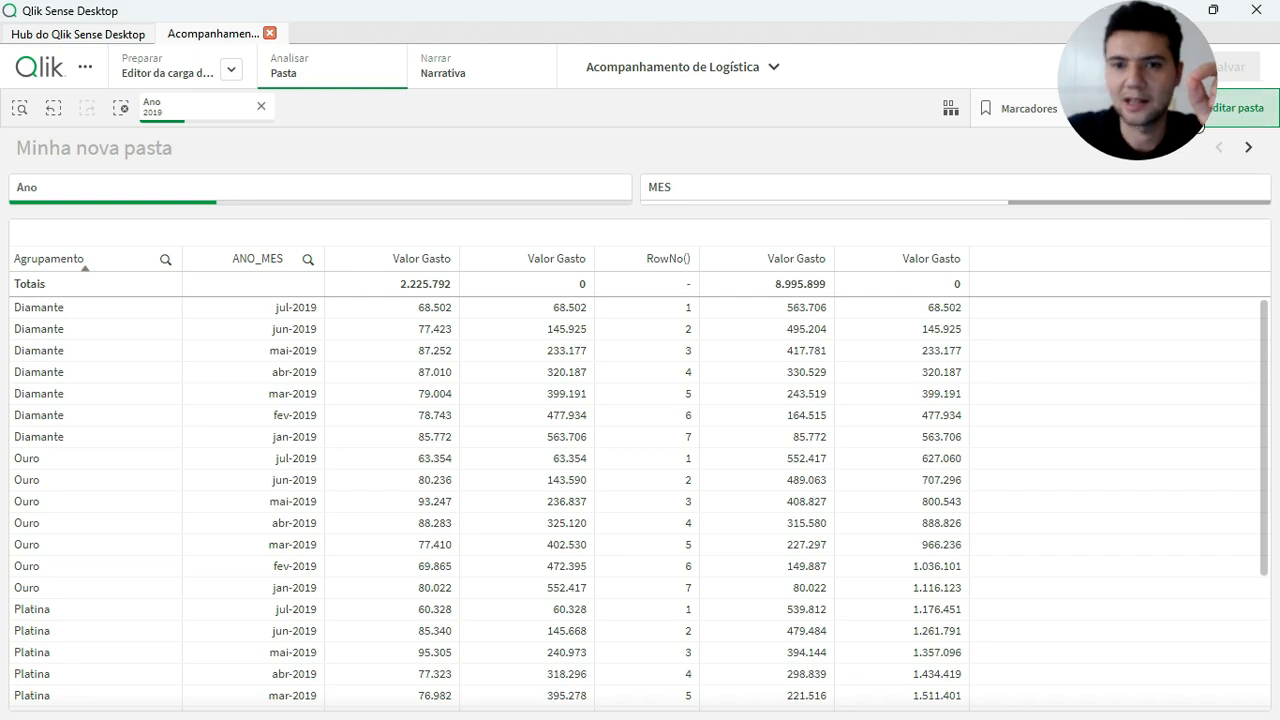
{"action": "left_click", "coordinate": [1262, 108]}
{"action": "left_click", "coordinate": [949, 366]}
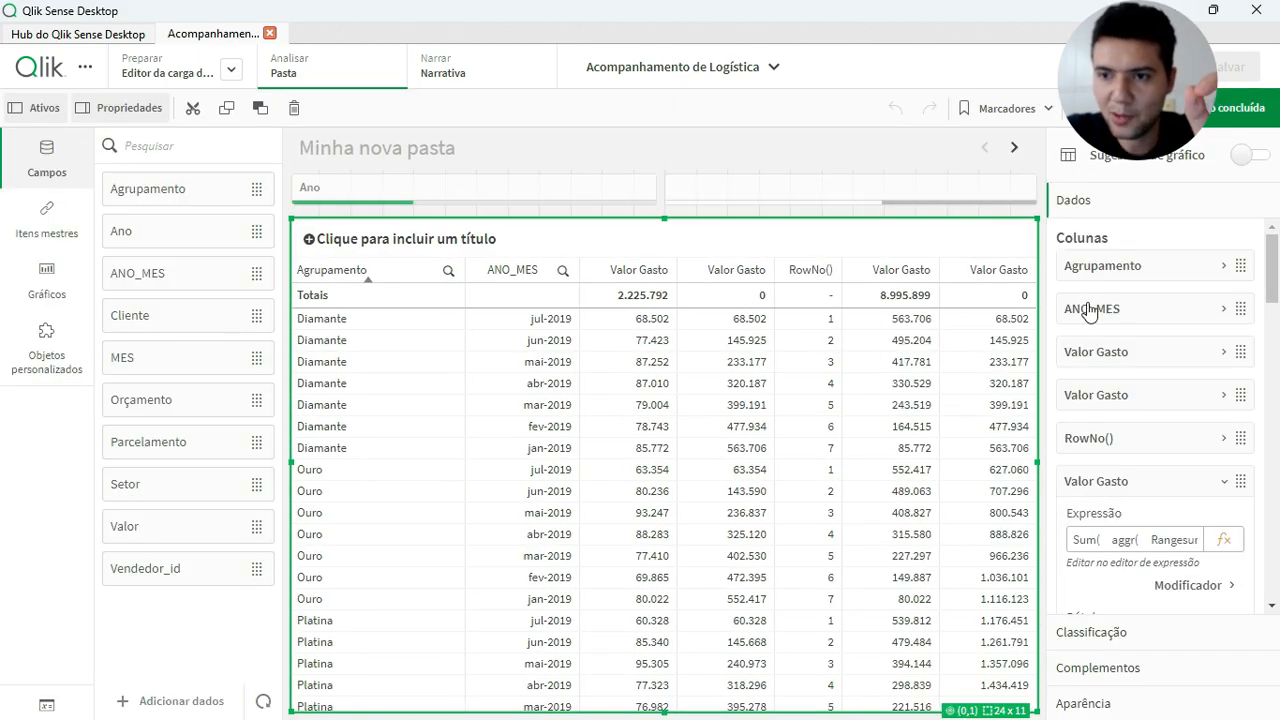
Delete the RowNo() column and the three cumulative Valor Gasto columns, keeping only the first Valor Gasto measure
{"action": "right_click", "coordinate": [1090, 358]}
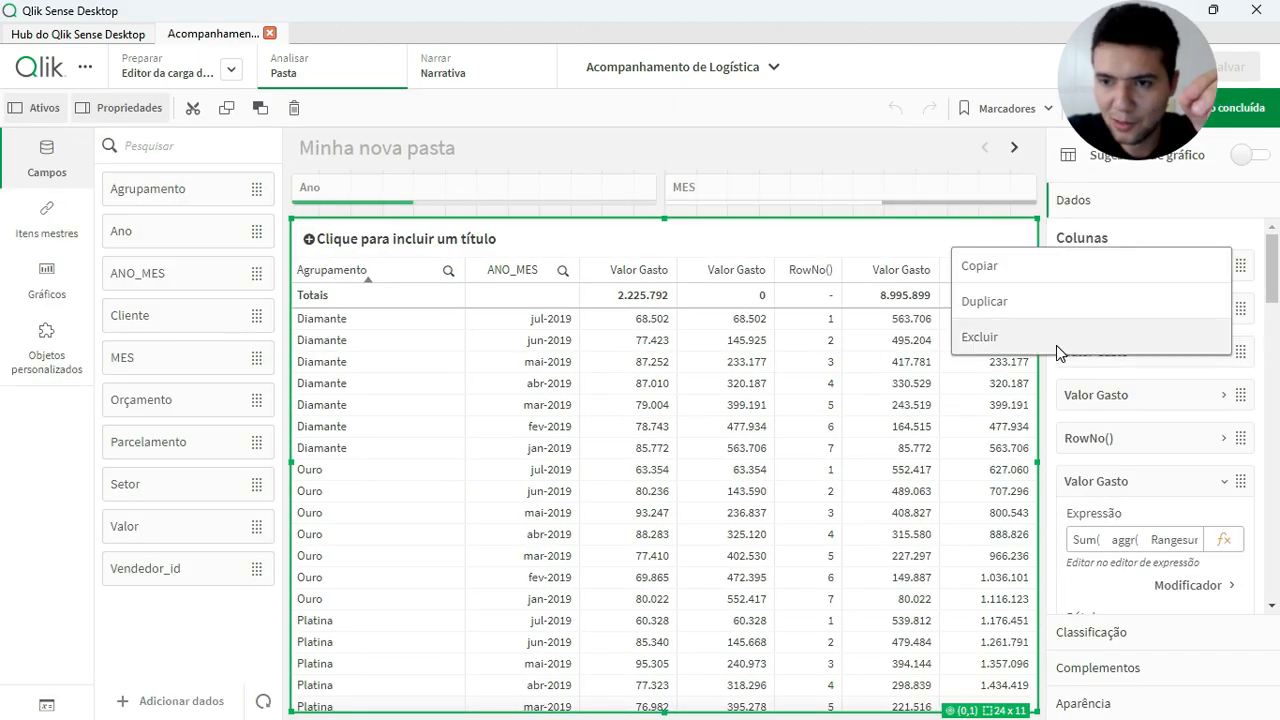
{"action": "left_click", "coordinate": [1075, 338]}
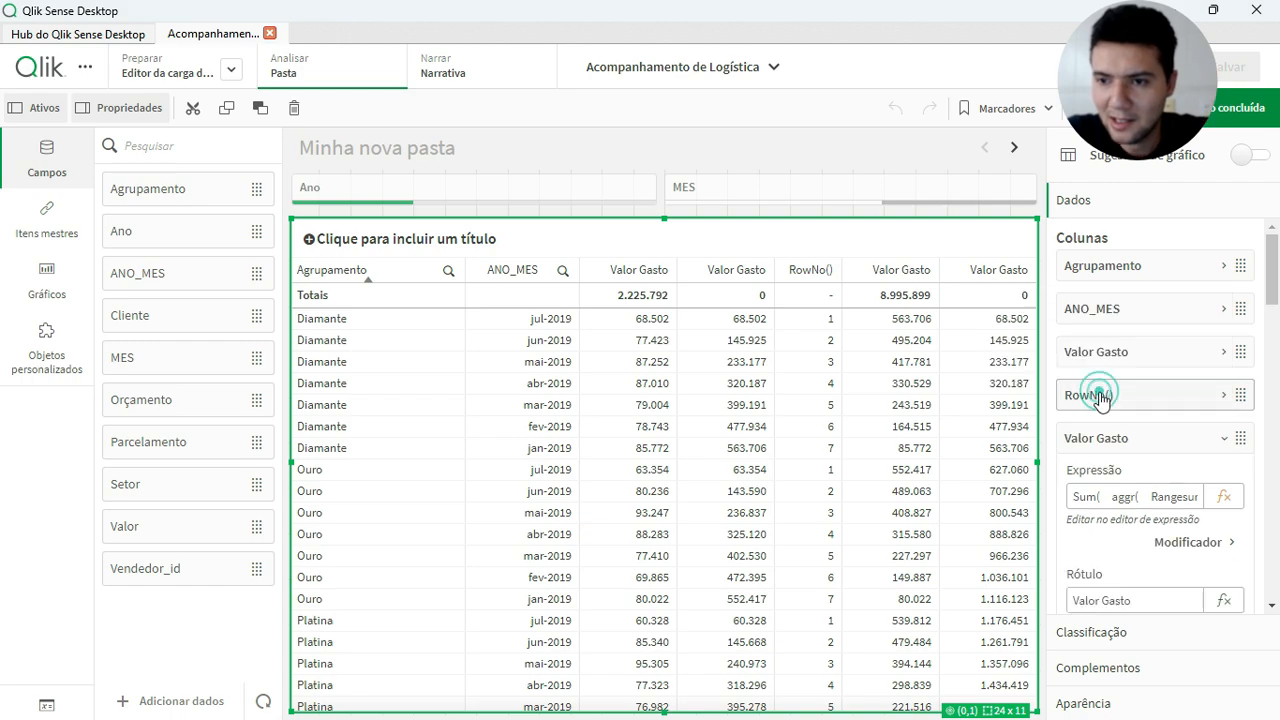
{"action": "right_click", "coordinate": [1104, 400]}
{"action": "left_click", "coordinate": [1120, 372]}
{"action": "right_click", "coordinate": [1127, 396]}
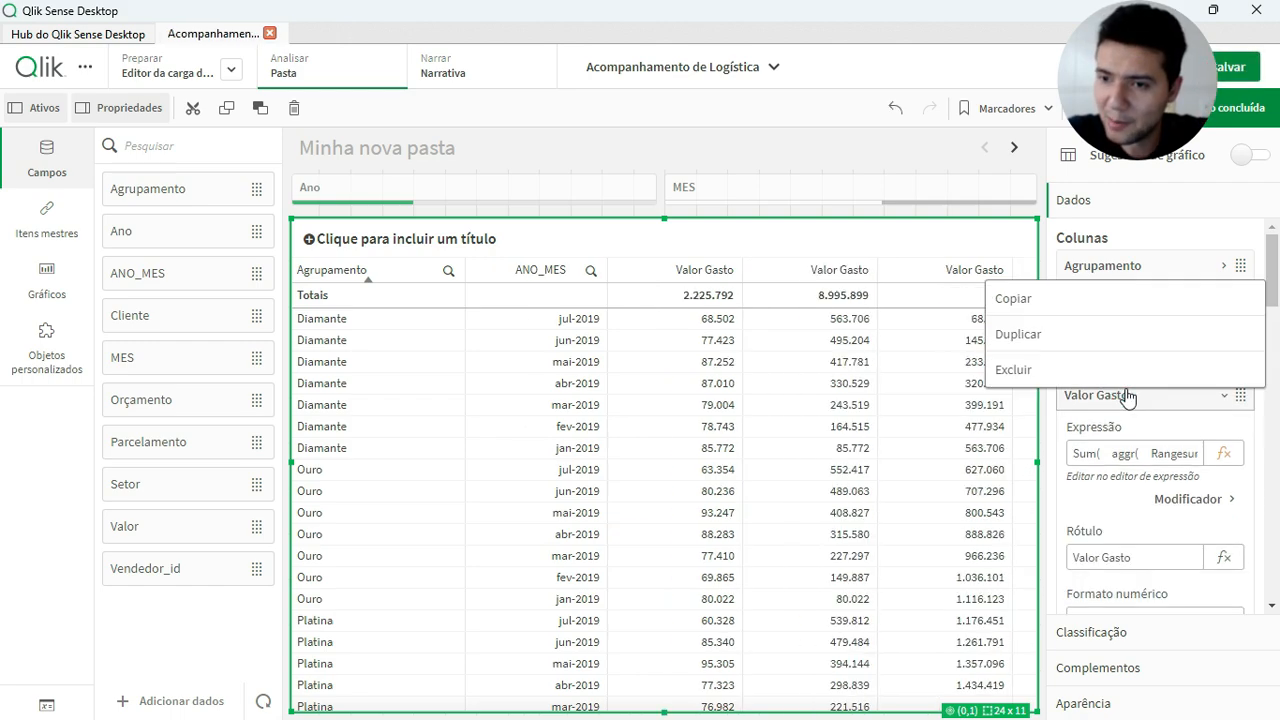
{"action": "left_click", "coordinate": [1143, 372]}
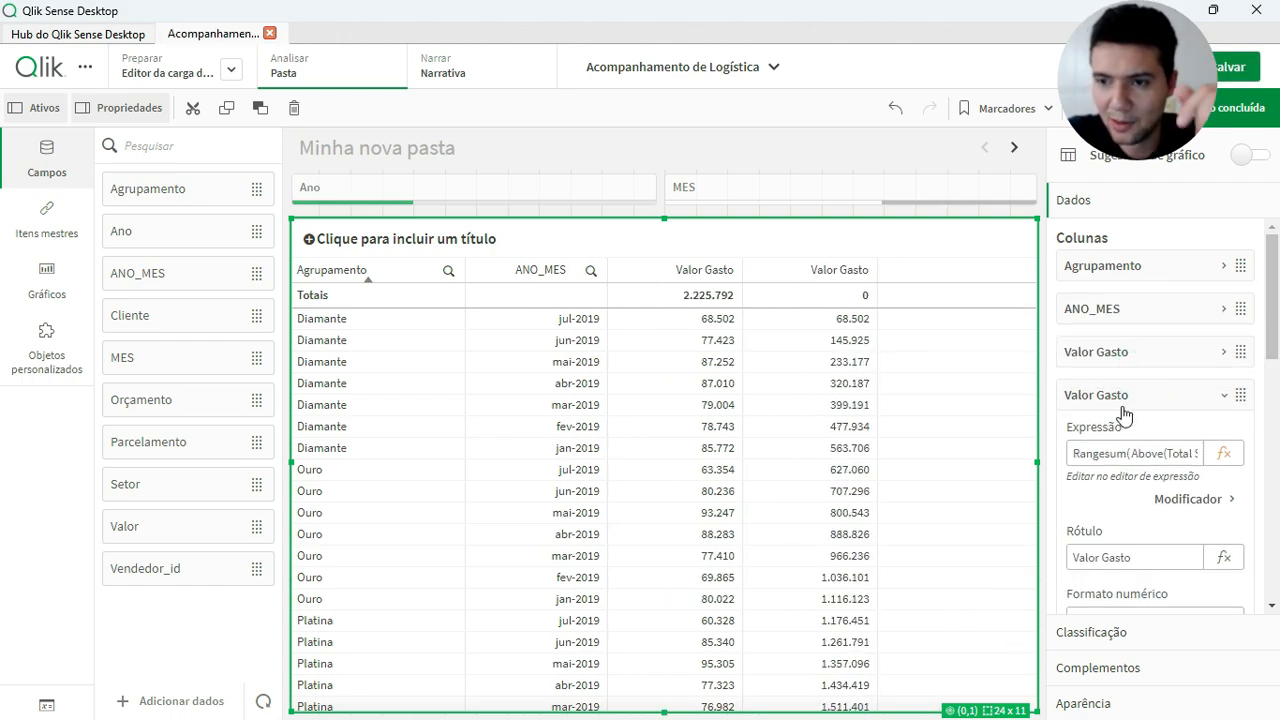
{"action": "right_click", "coordinate": [1133, 401]}
{"action": "left_click", "coordinate": [1106, 378]}
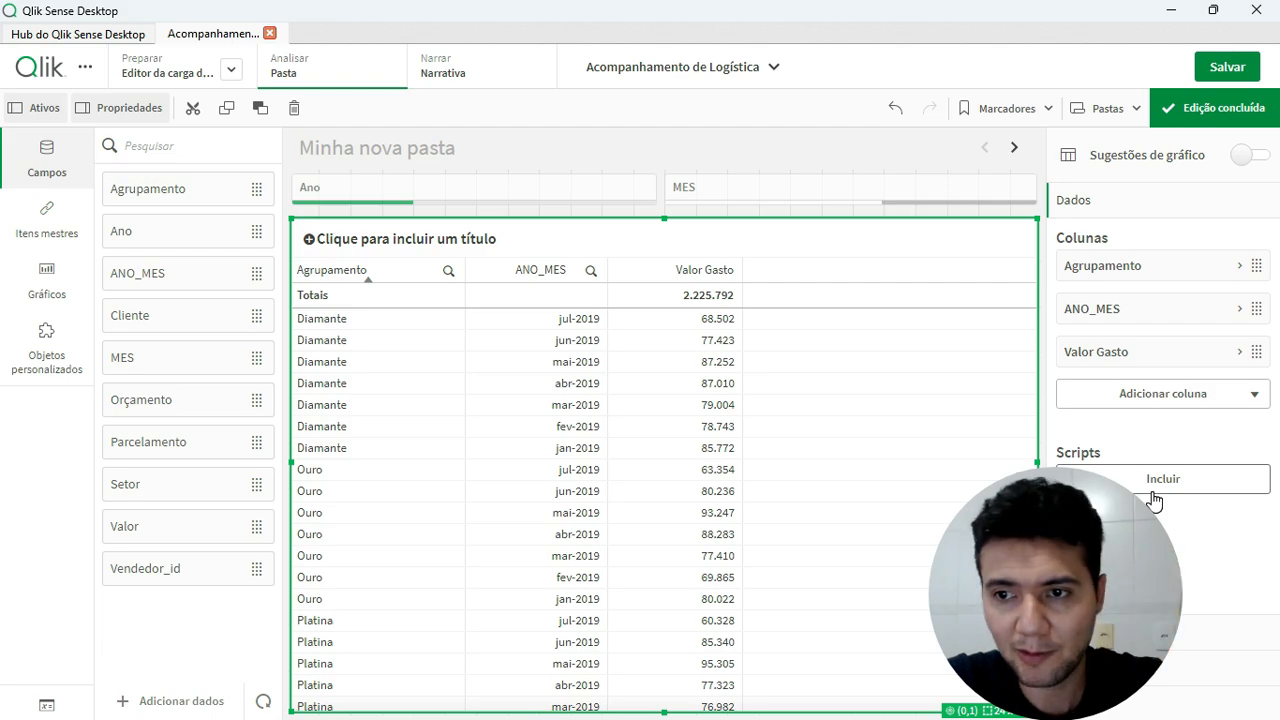
Switch the chart scripts option off and back on in the app settings, then close the settings
{"action": "left_click", "coordinate": [724, 86]}
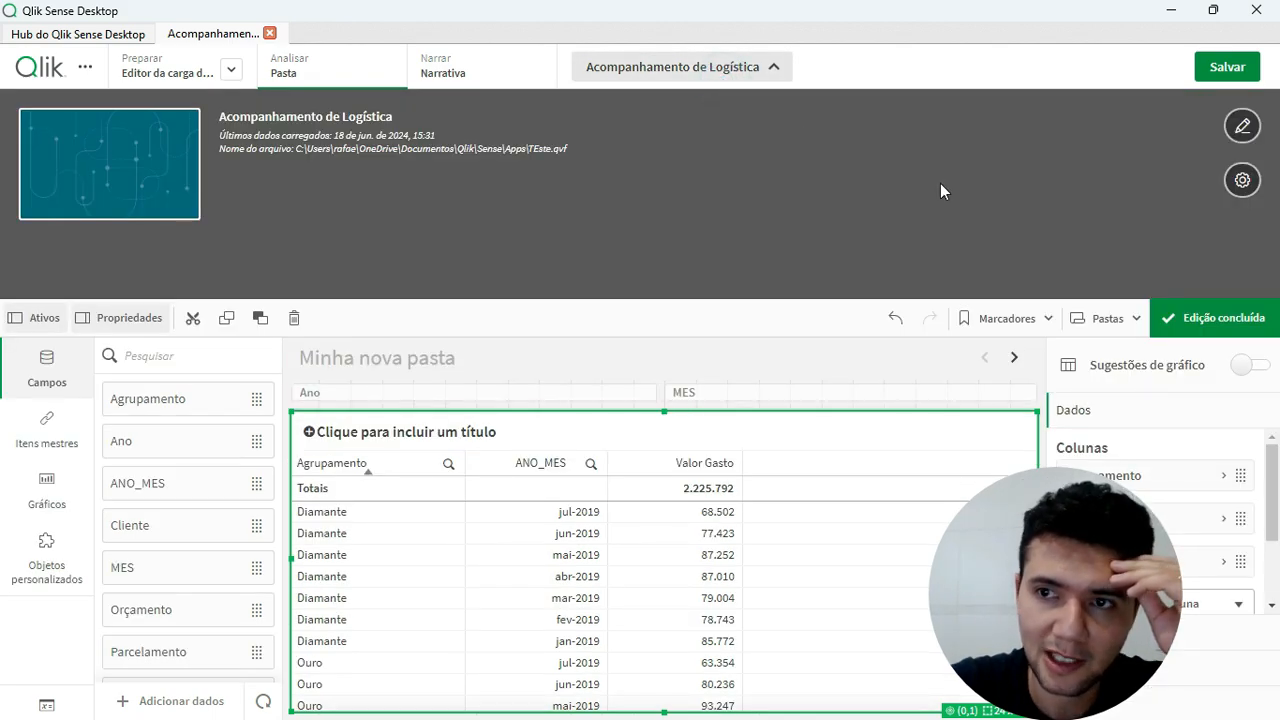
{"action": "left_click", "coordinate": [1242, 180]}
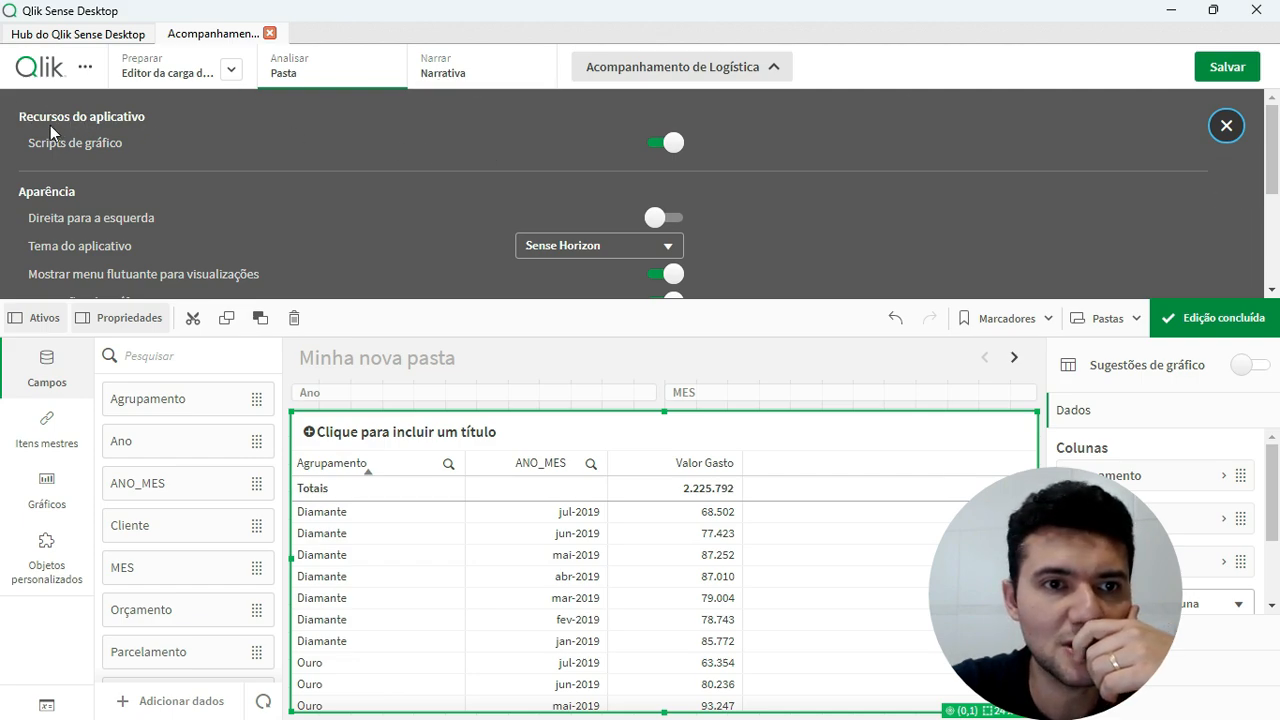
{"action": "left_click", "coordinate": [672, 146]}
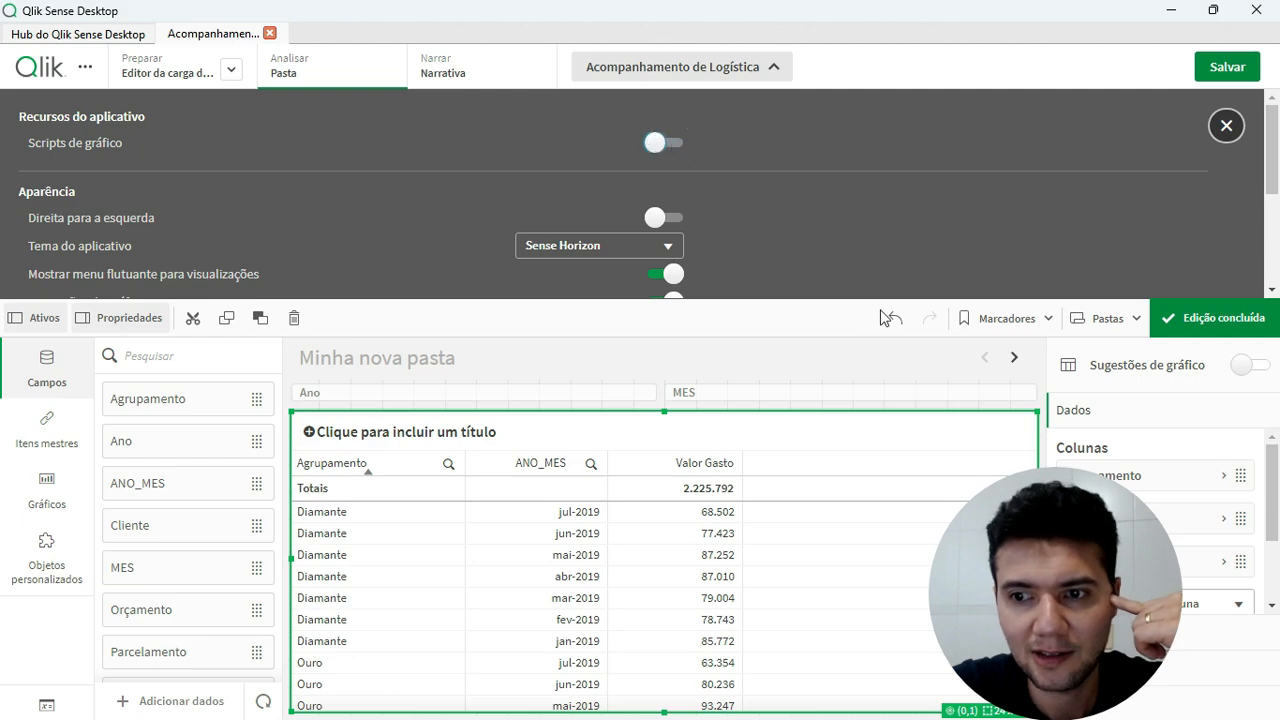
{"action": "left_click", "coordinate": [668, 145]}
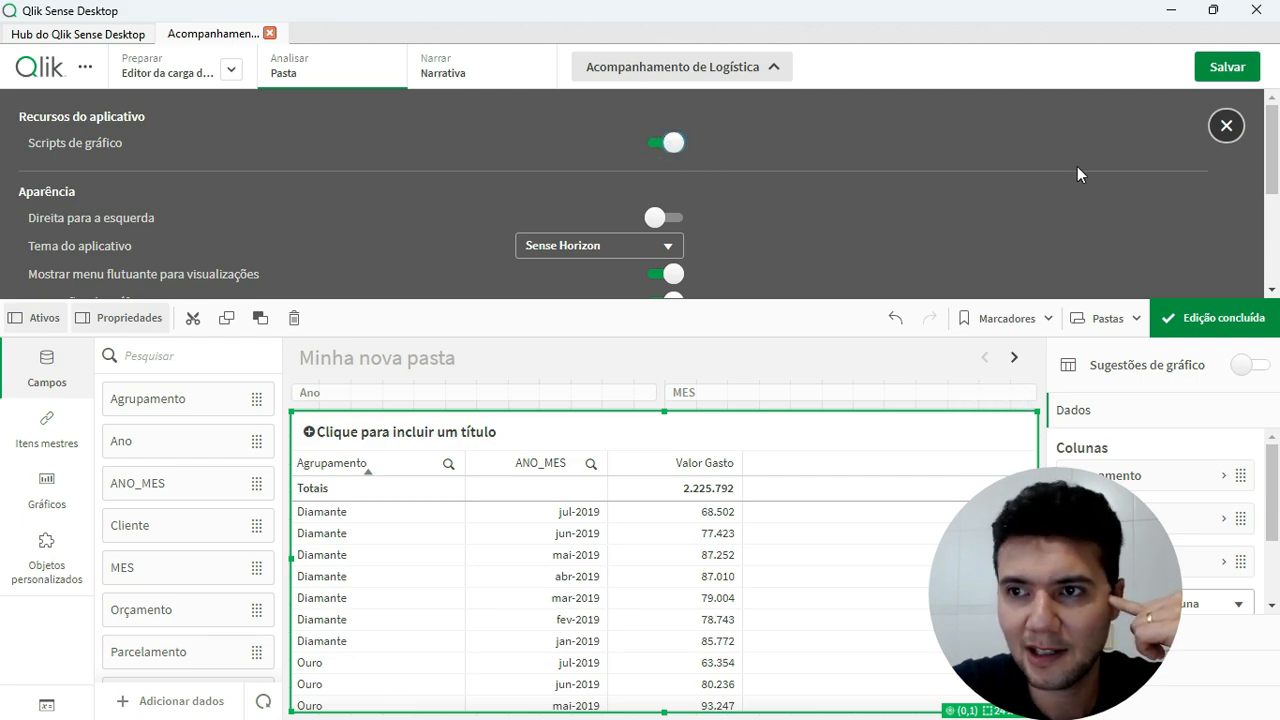
{"action": "left_click", "coordinate": [773, 67]}
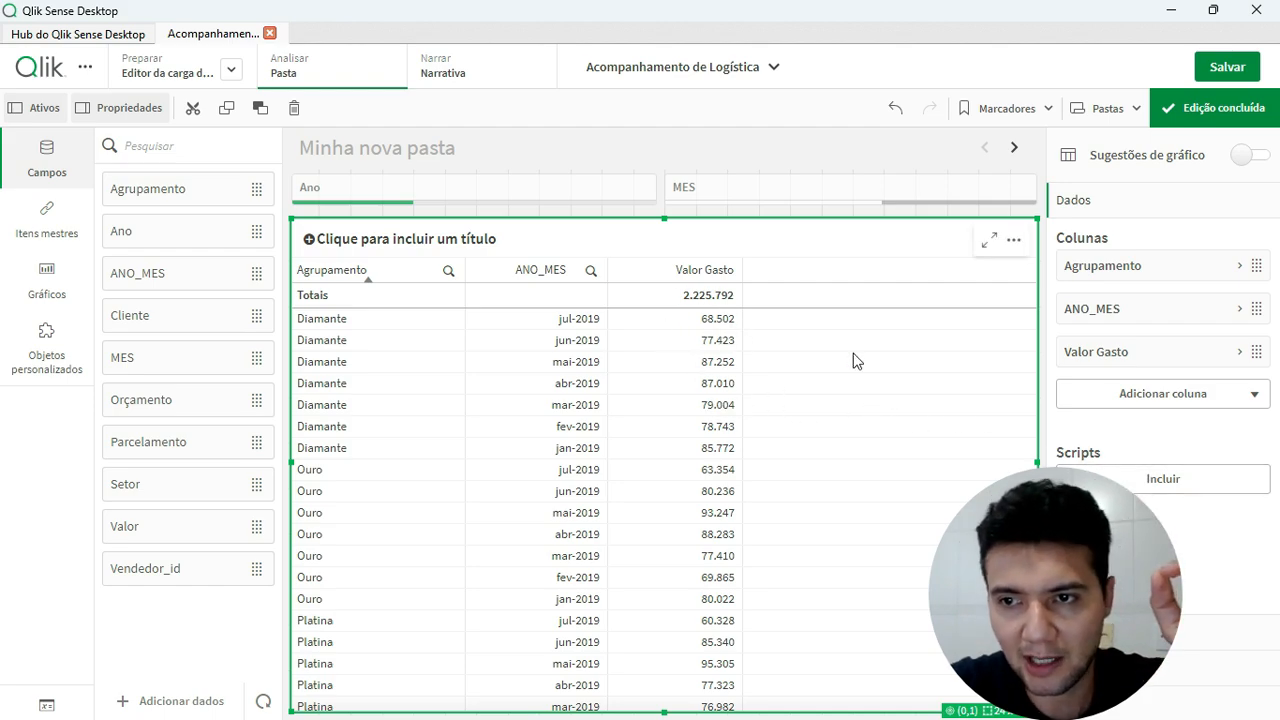
Duplicate the Valor Gasto column and label the copy Valor Acumulado
{"action": "right_click", "coordinate": [1070, 358]}
{"action": "left_click", "coordinate": [1041, 311]}
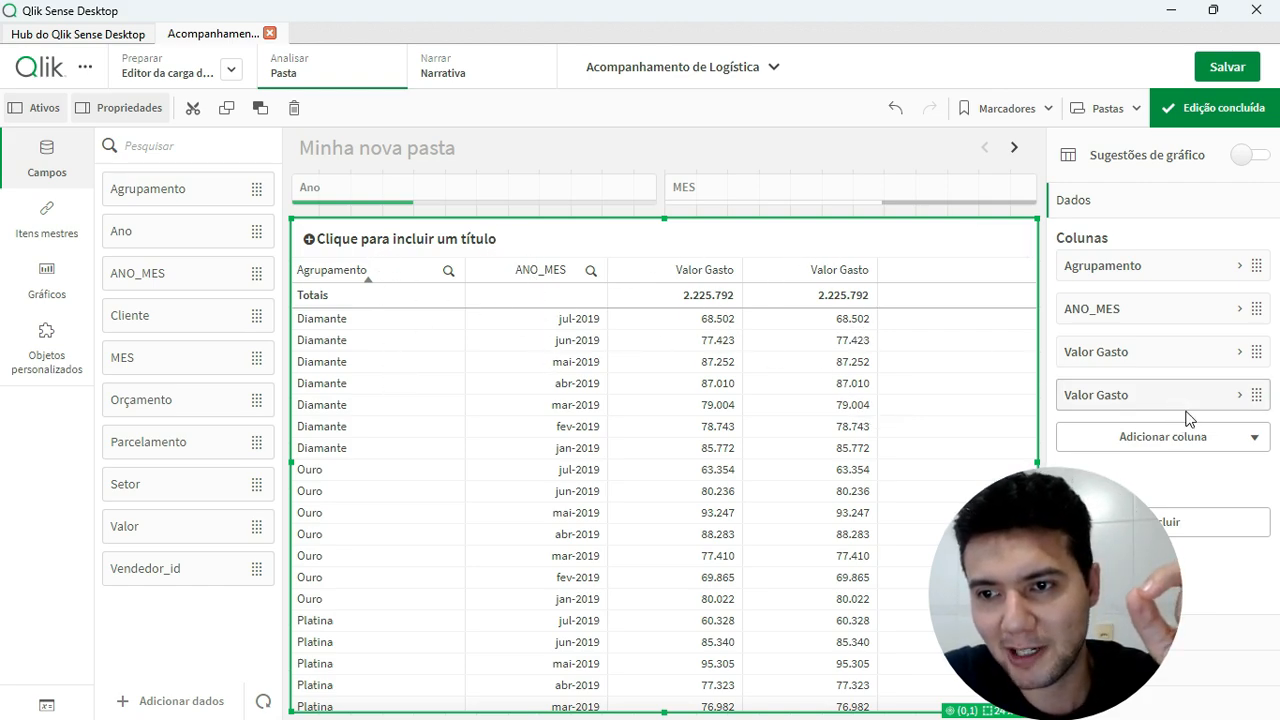
{"action": "left_click", "coordinate": [1098, 400]}
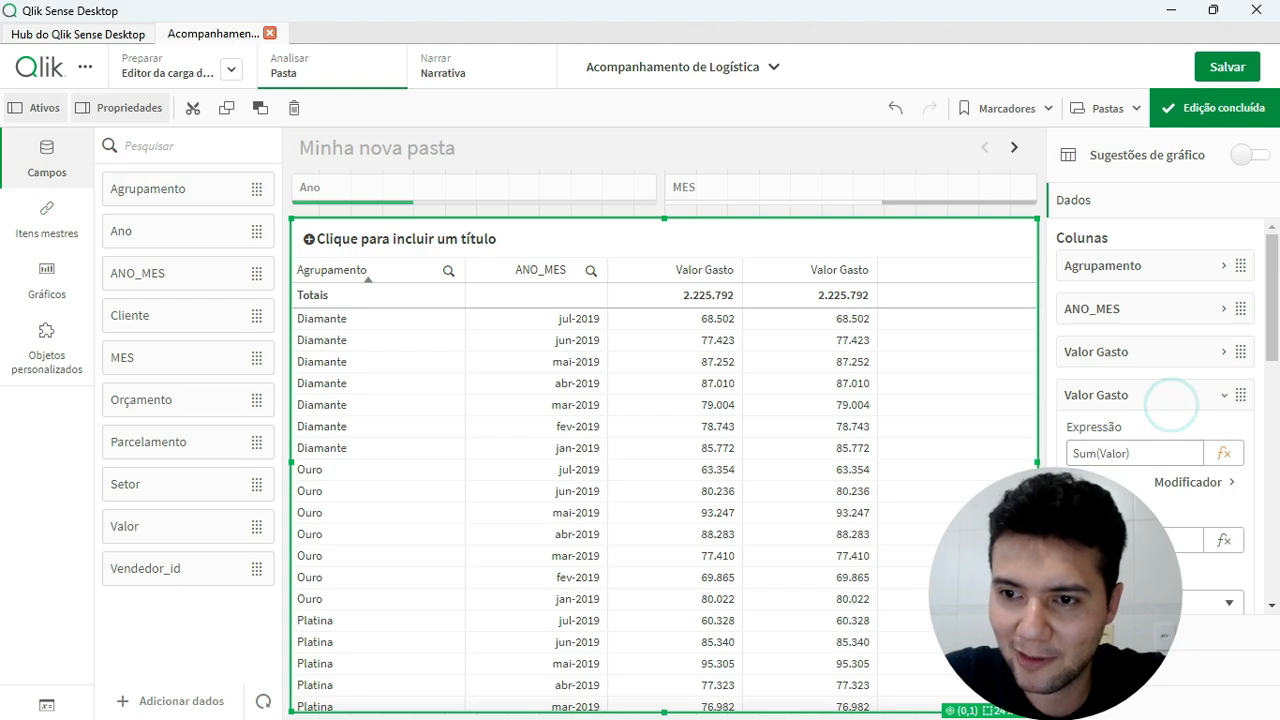
{"action": "left_click", "coordinate": [1112, 540]}
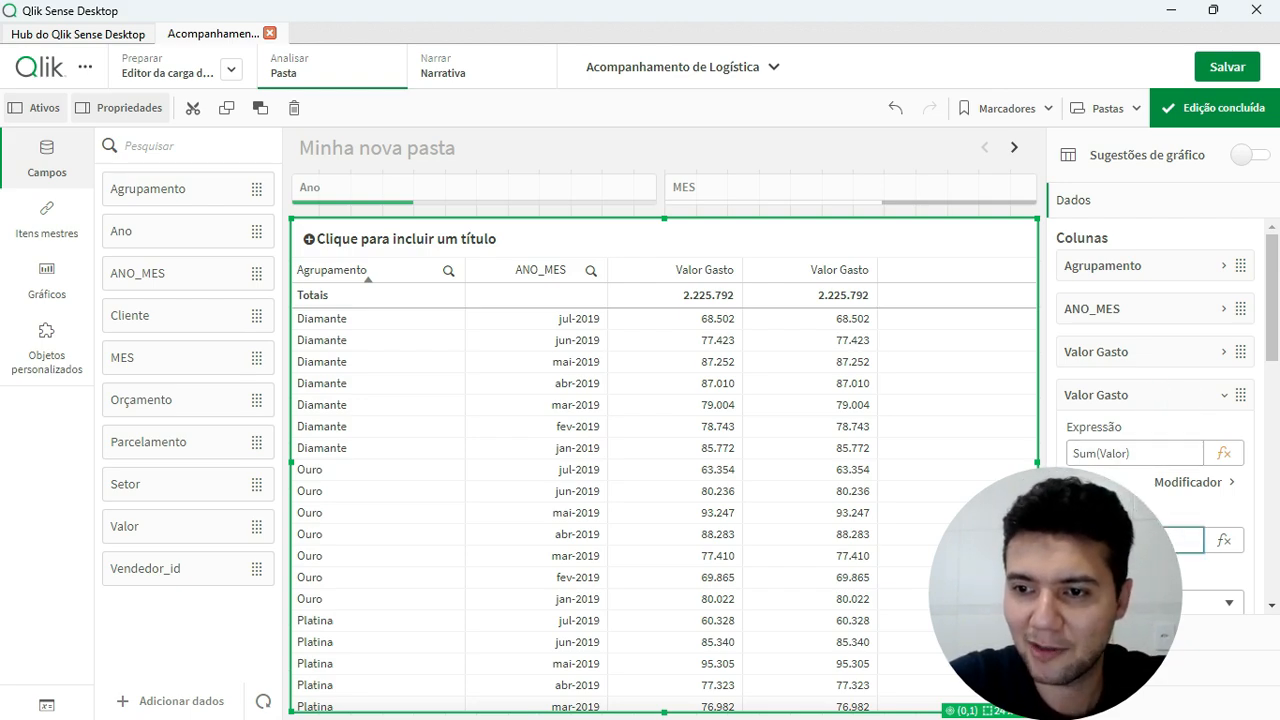
{"action": "key", "text": "Return"}
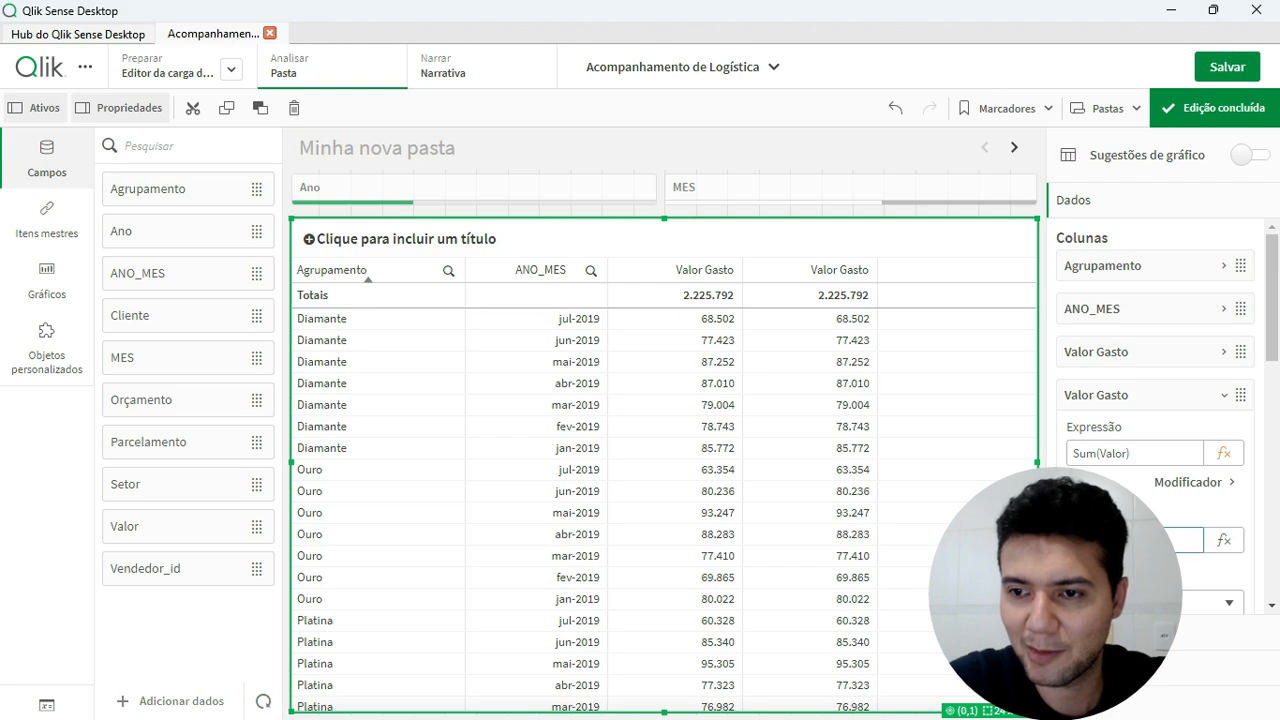
{"action": "left_click", "coordinate": [1136, 401]}
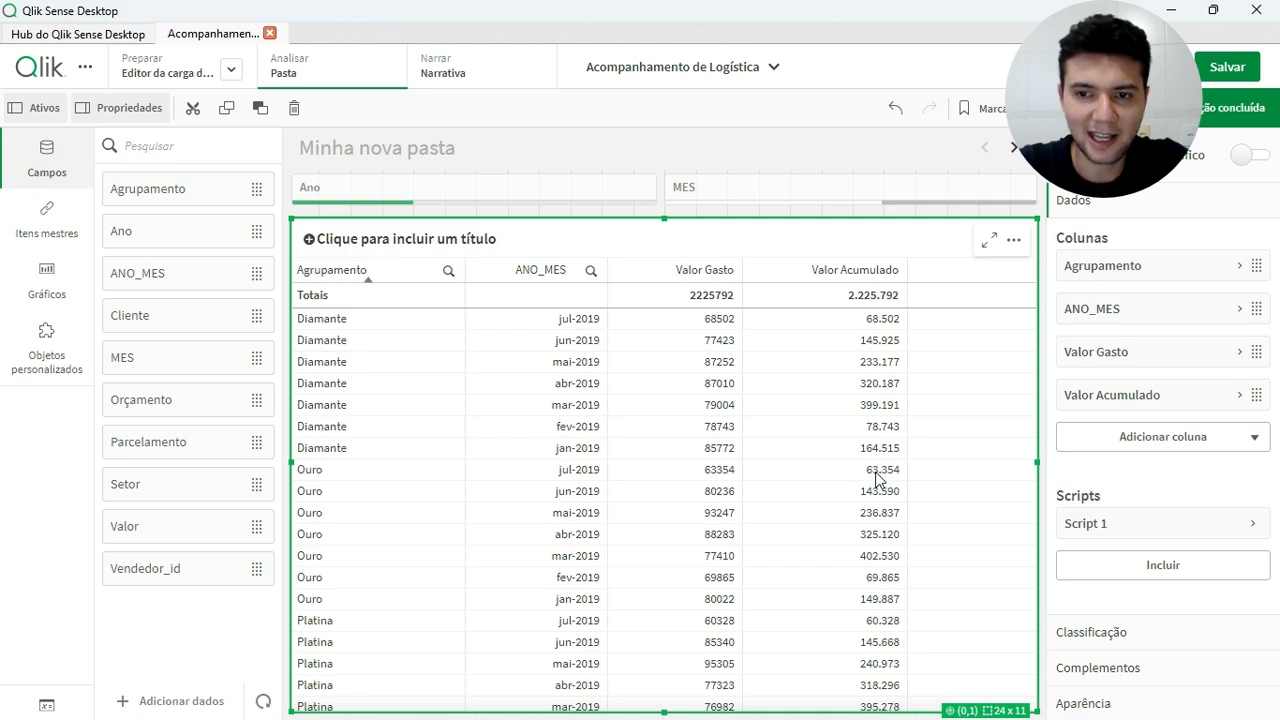
Save the app and finish editing the sheet
{"action": "left_click", "coordinate": [1243, 68]}
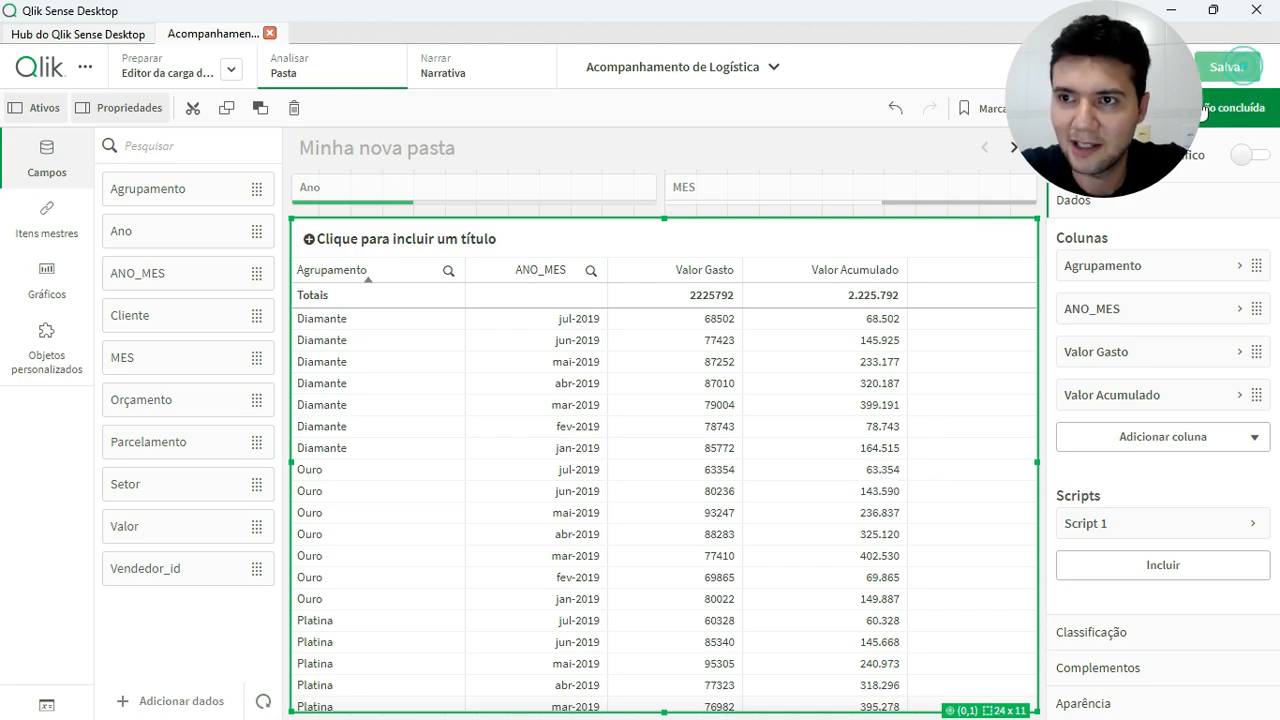
{"action": "left_click", "coordinate": [1252, 108]}
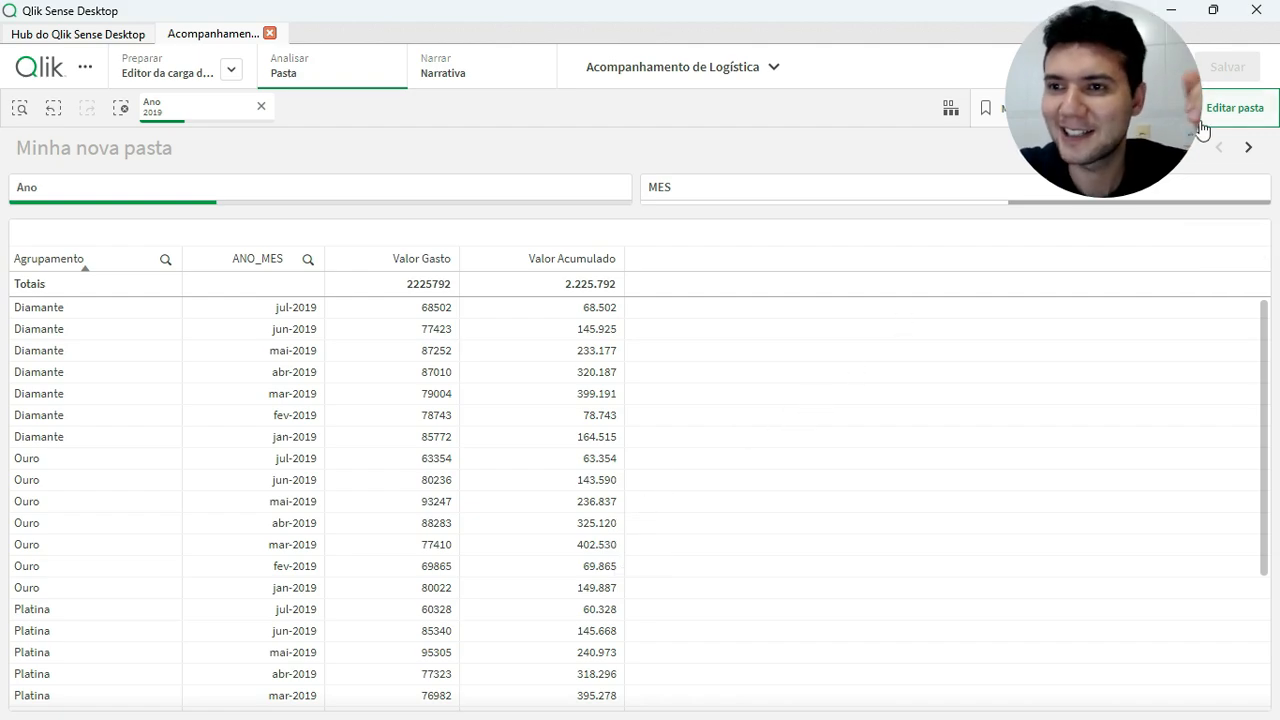
Open the table's Script 1 in the chart script editor and examine the HCNoRows row count P and the initial variable declarations
{"action": "left_click", "coordinate": [1250, 107]}
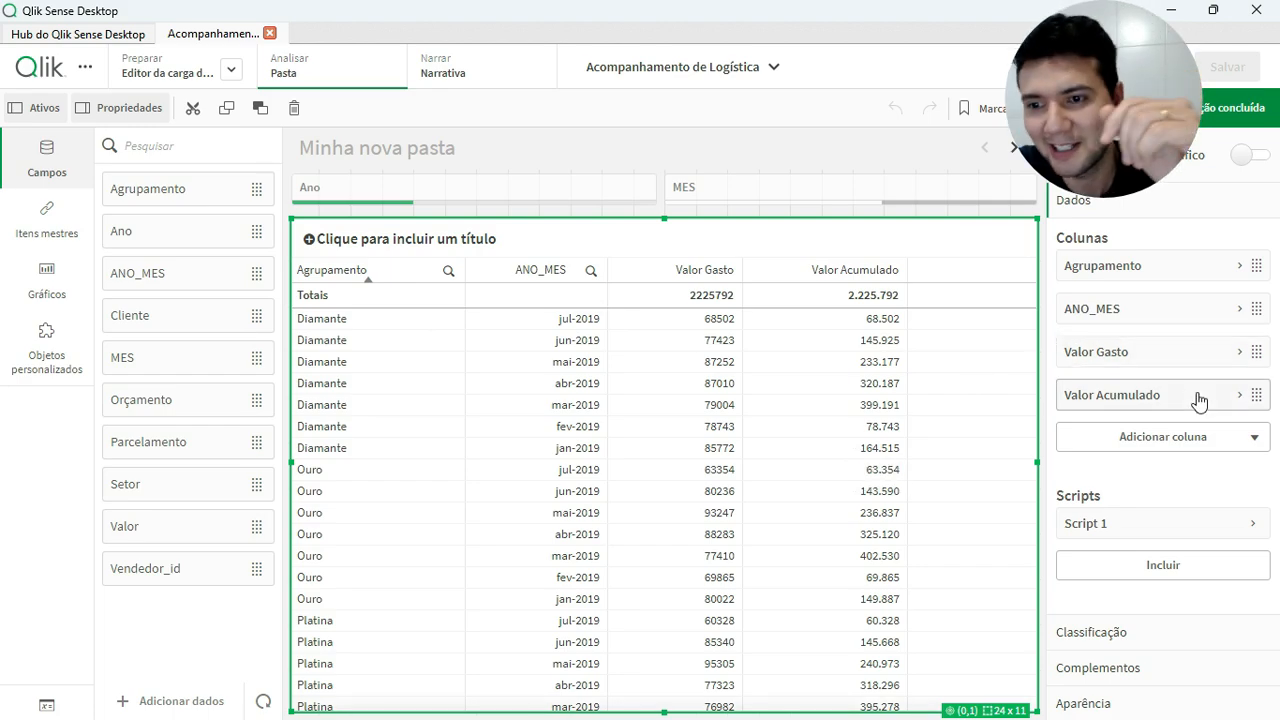
{"action": "left_click", "coordinate": [1143, 523]}
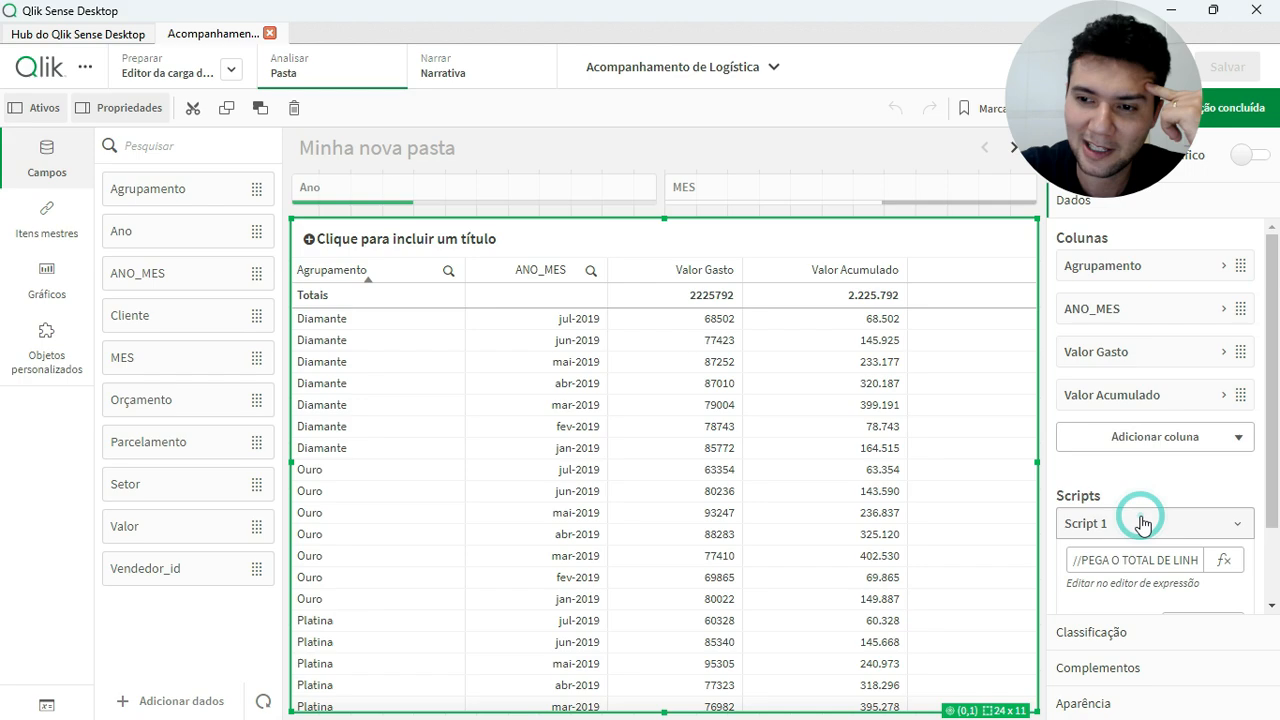
{"action": "left_click", "coordinate": [1223, 560]}
{"action": "left_click", "coordinate": [617, 351]}
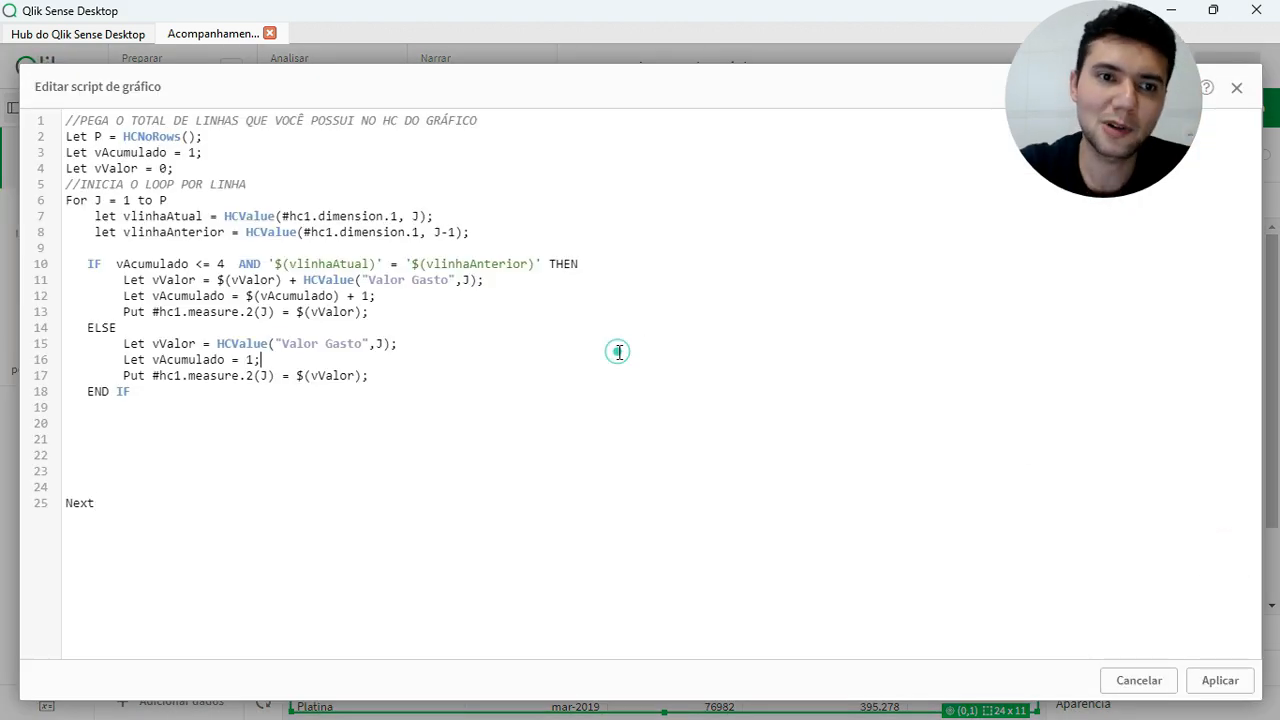
{"action": "double_click", "coordinate": [155, 140]}
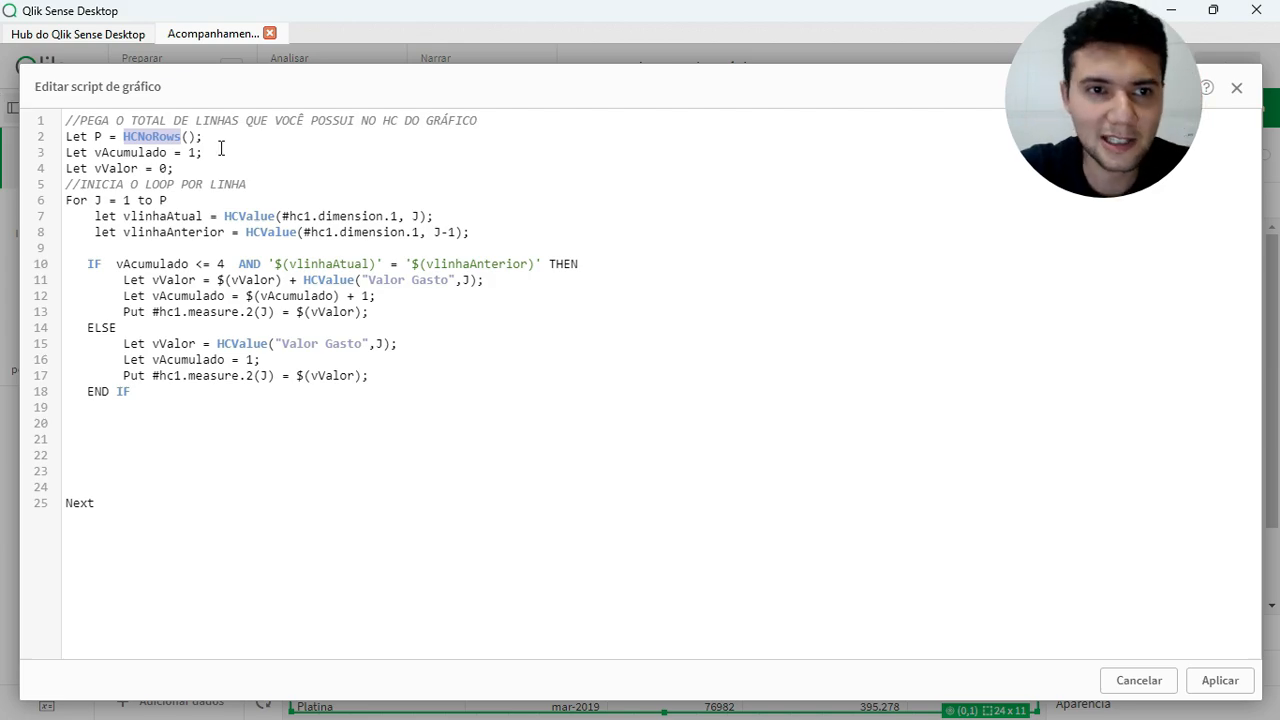
{"action": "left_click", "coordinate": [97, 136]}
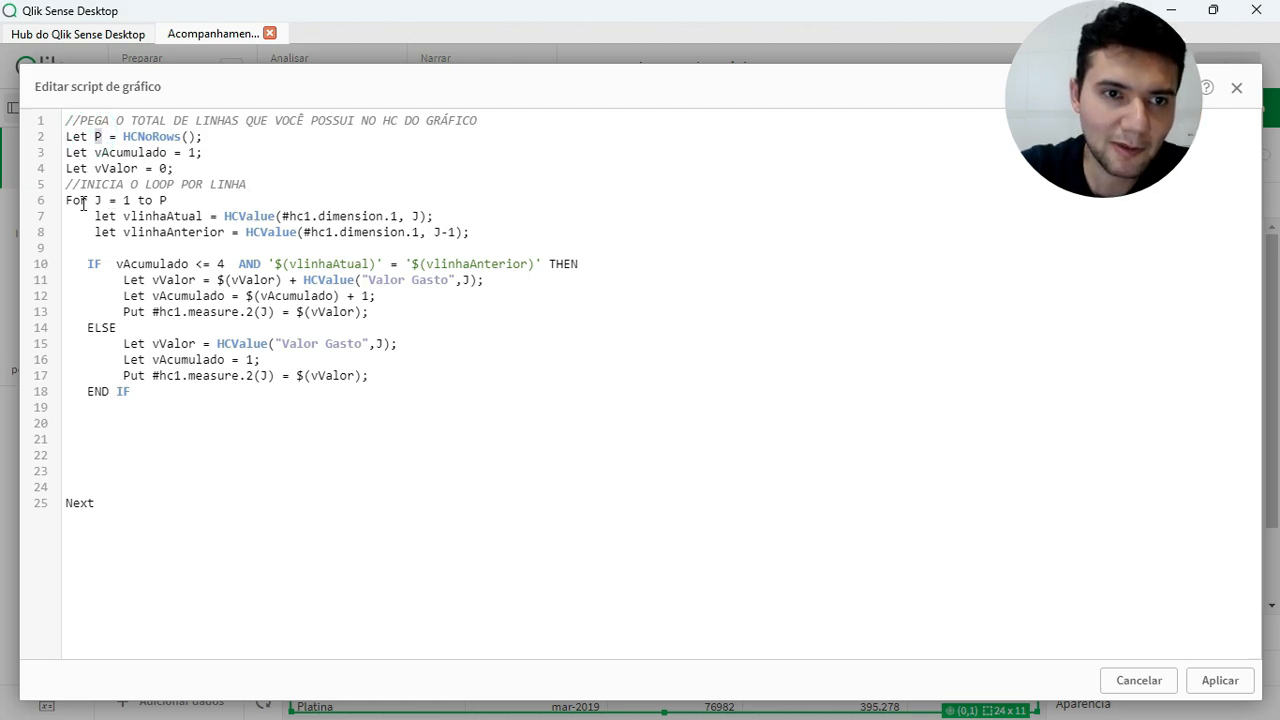
{"action": "left_click", "coordinate": [230, 176]}
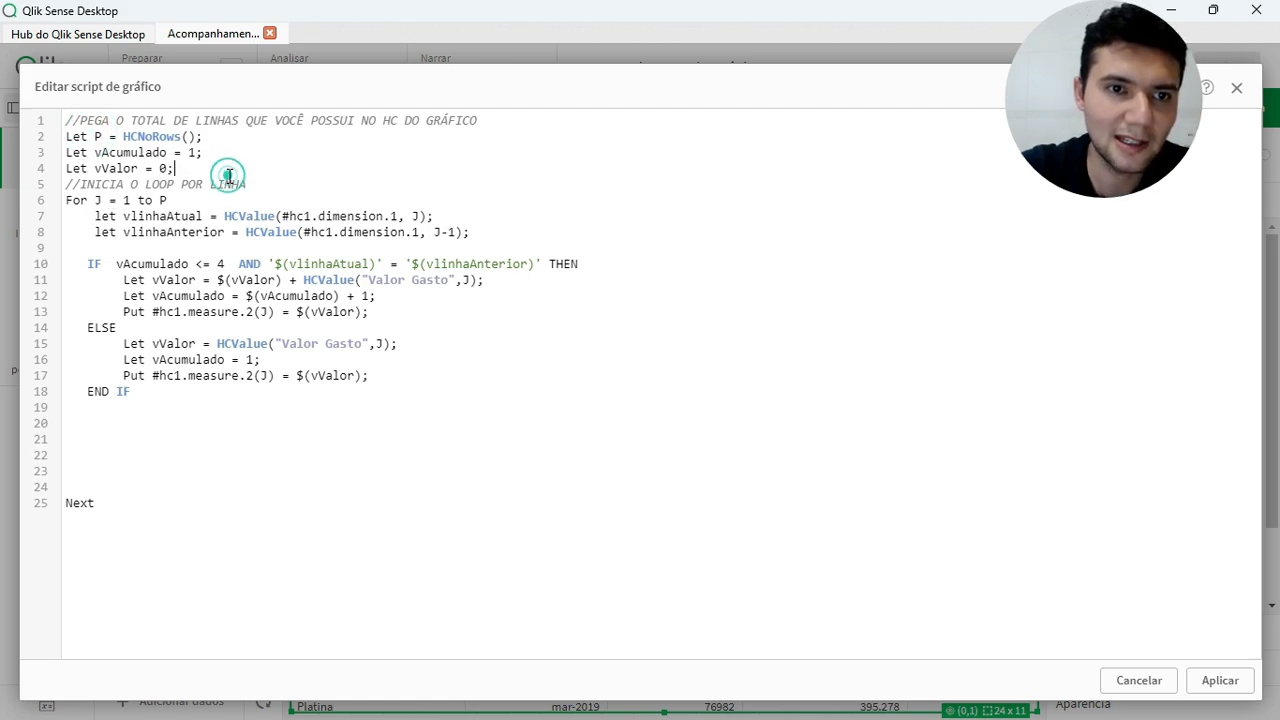
Insert two blank lines between the vValor declaration and the loop comment, and review the vAcumulado and vValor variables
{"action": "key", "text": "Return"}
{"action": "key", "text": "Return"}
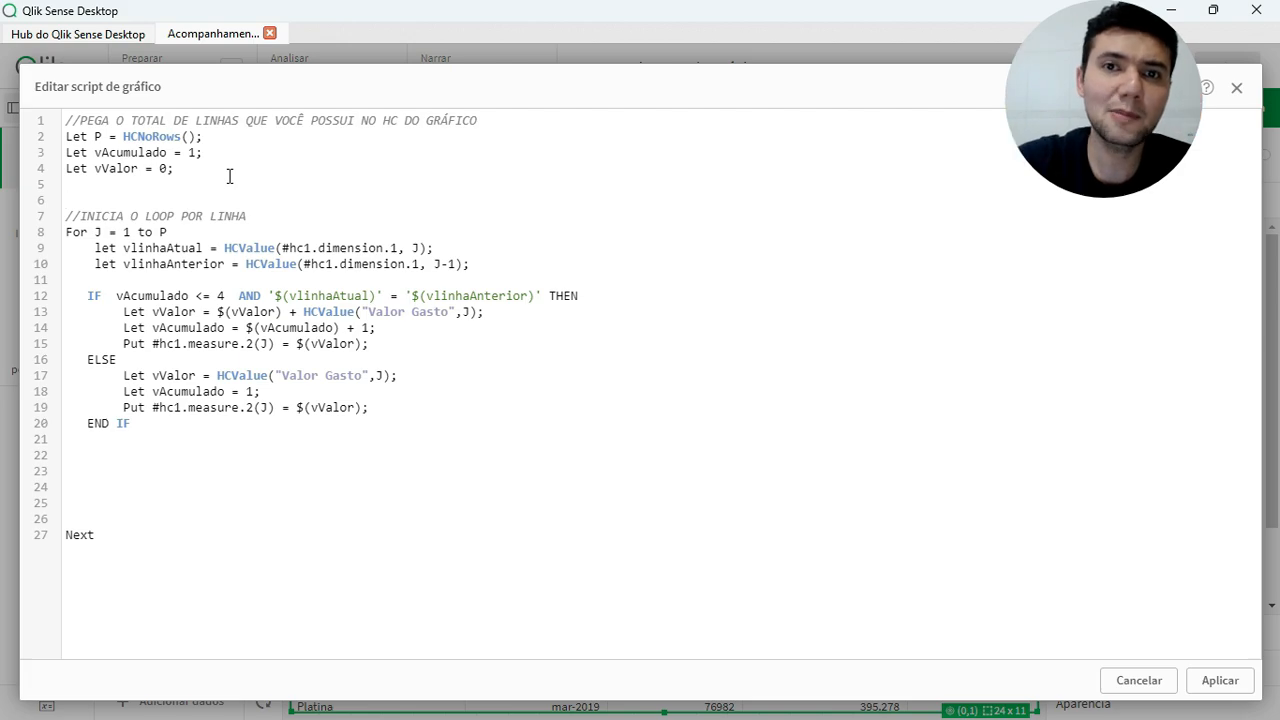
{"action": "double_click", "coordinate": [122, 153]}
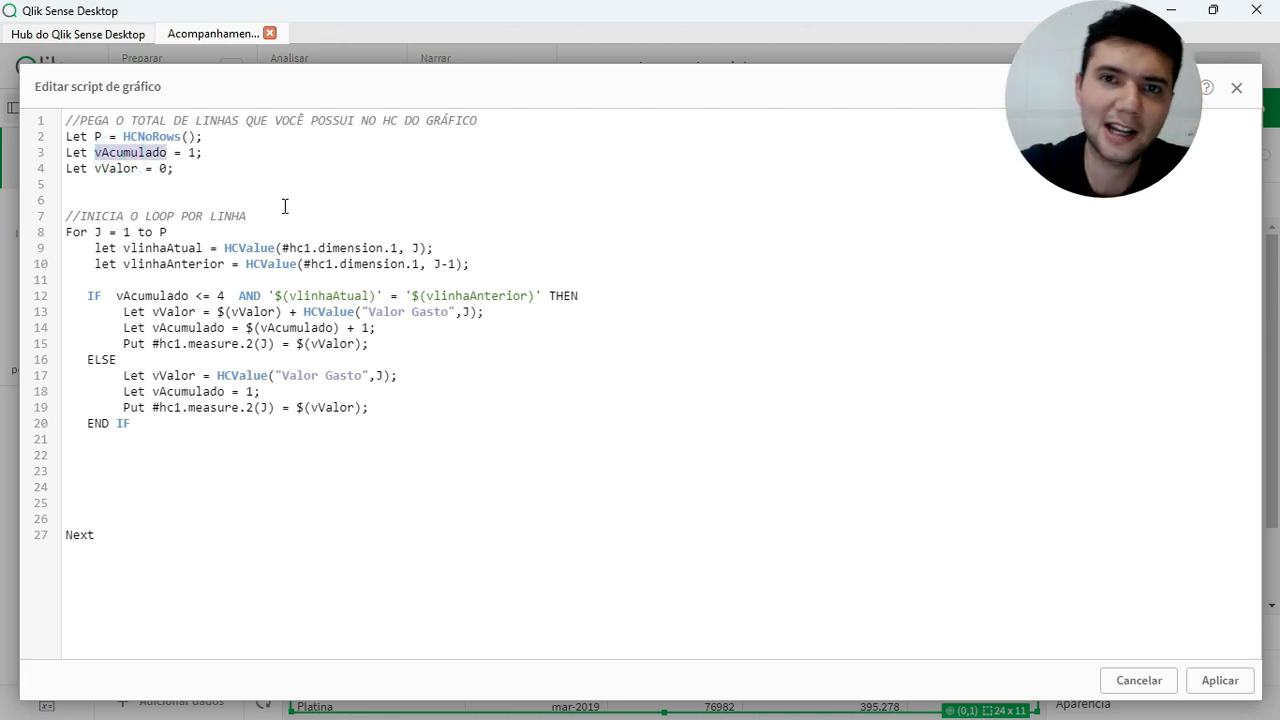
{"action": "double_click", "coordinate": [114, 168]}
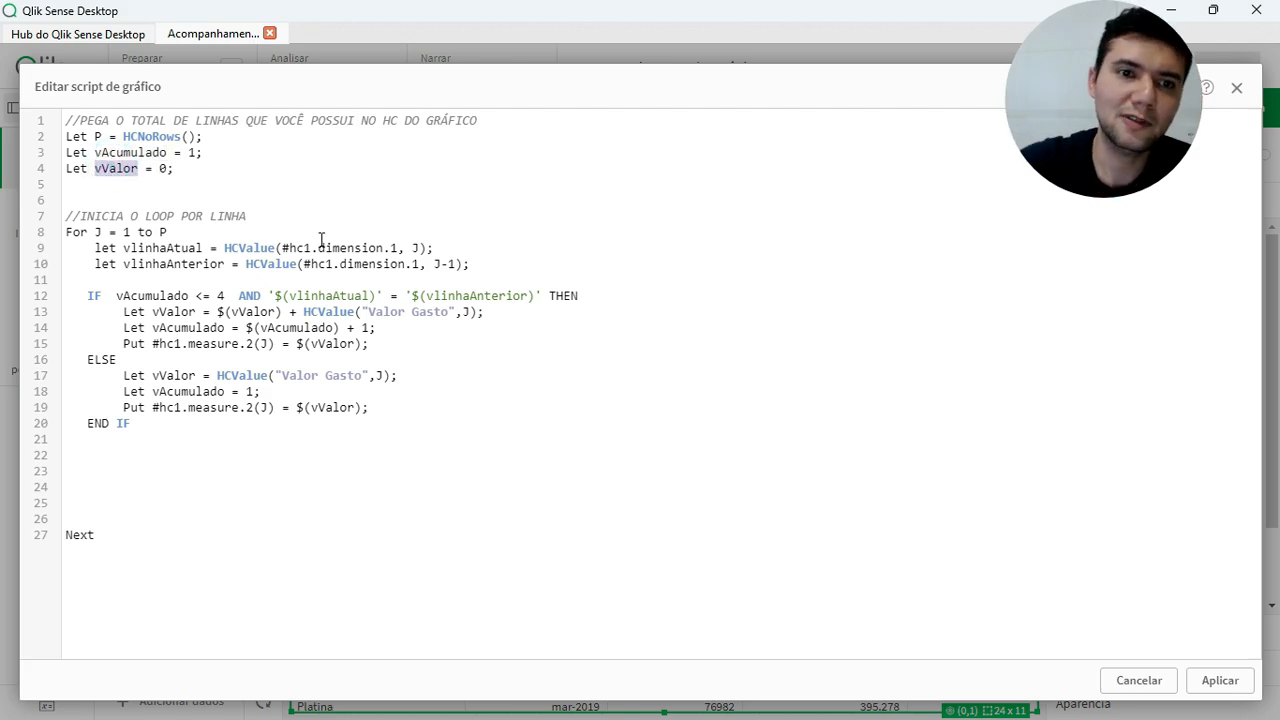
{"action": "double_click", "coordinate": [148, 155]}
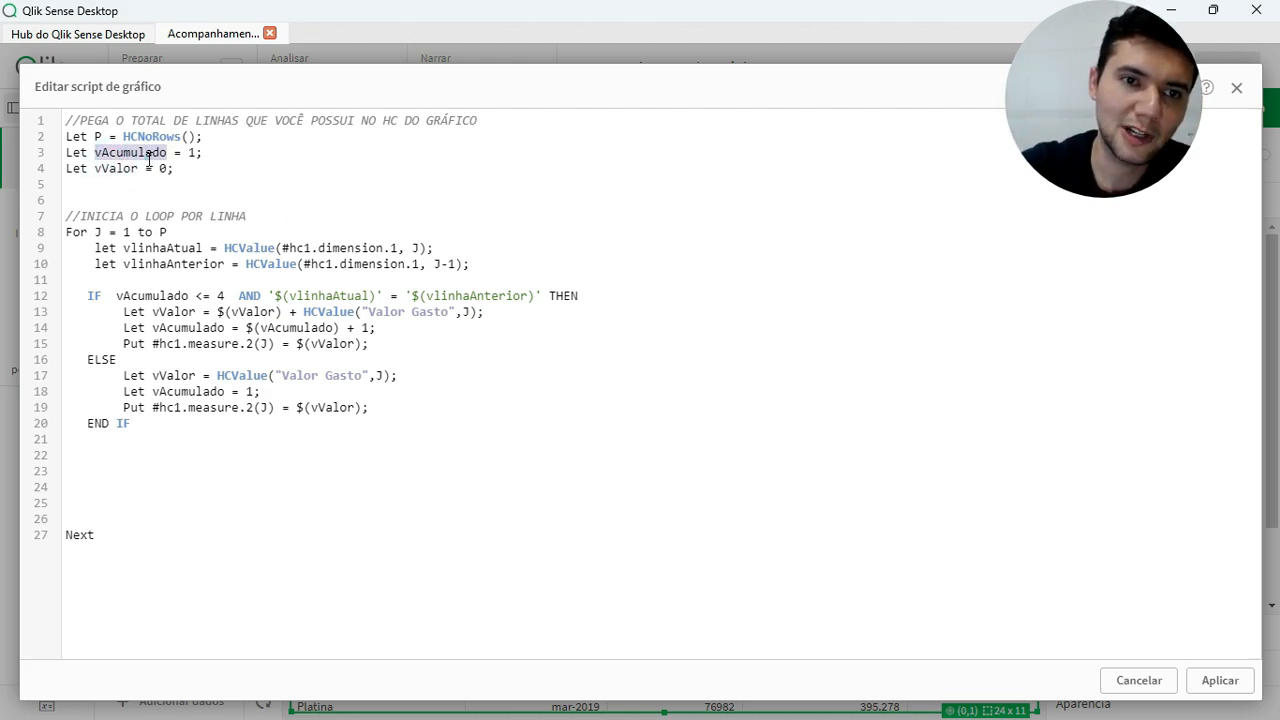
{"action": "double_click", "coordinate": [118, 168]}
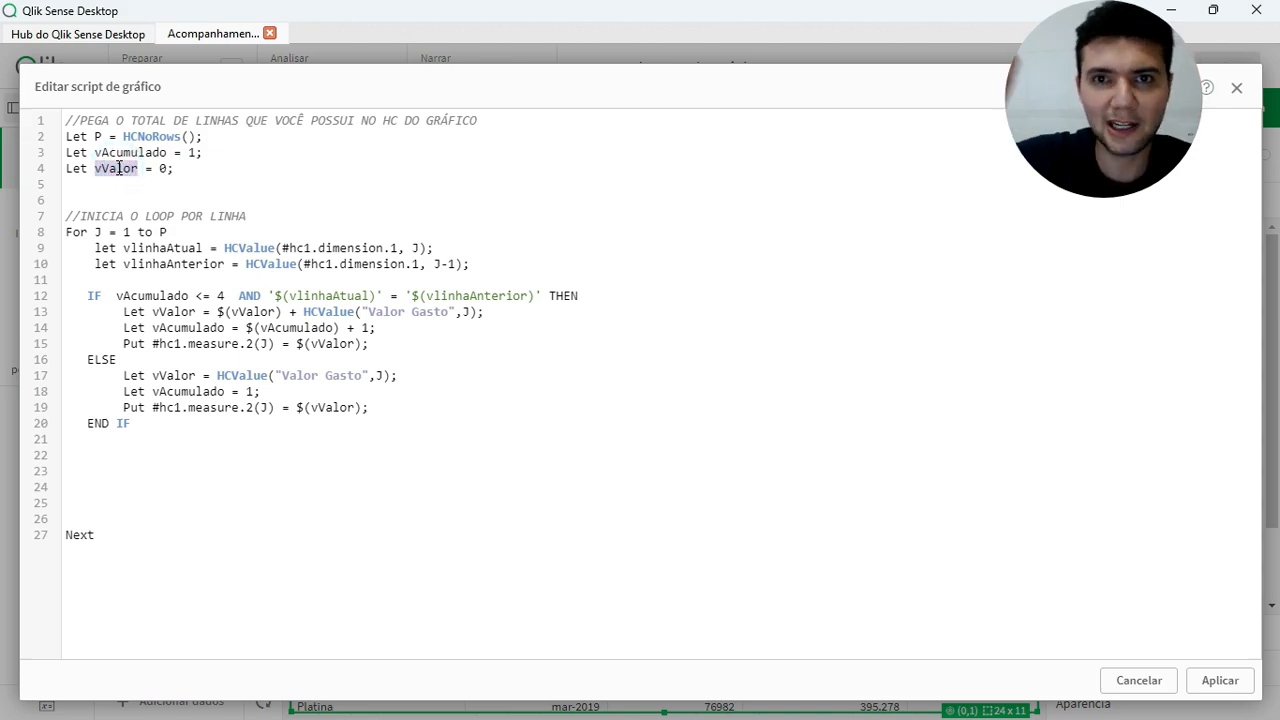
Examine the For J = 1 to P loop and how HCValue fills vlinhaAtual and vlinhaAnterior from the first dimension
{"action": "left_click", "coordinate": [186, 231]}
{"action": "left_click_drag", "start_coordinate": [66, 231], "coordinate": [178, 237]}
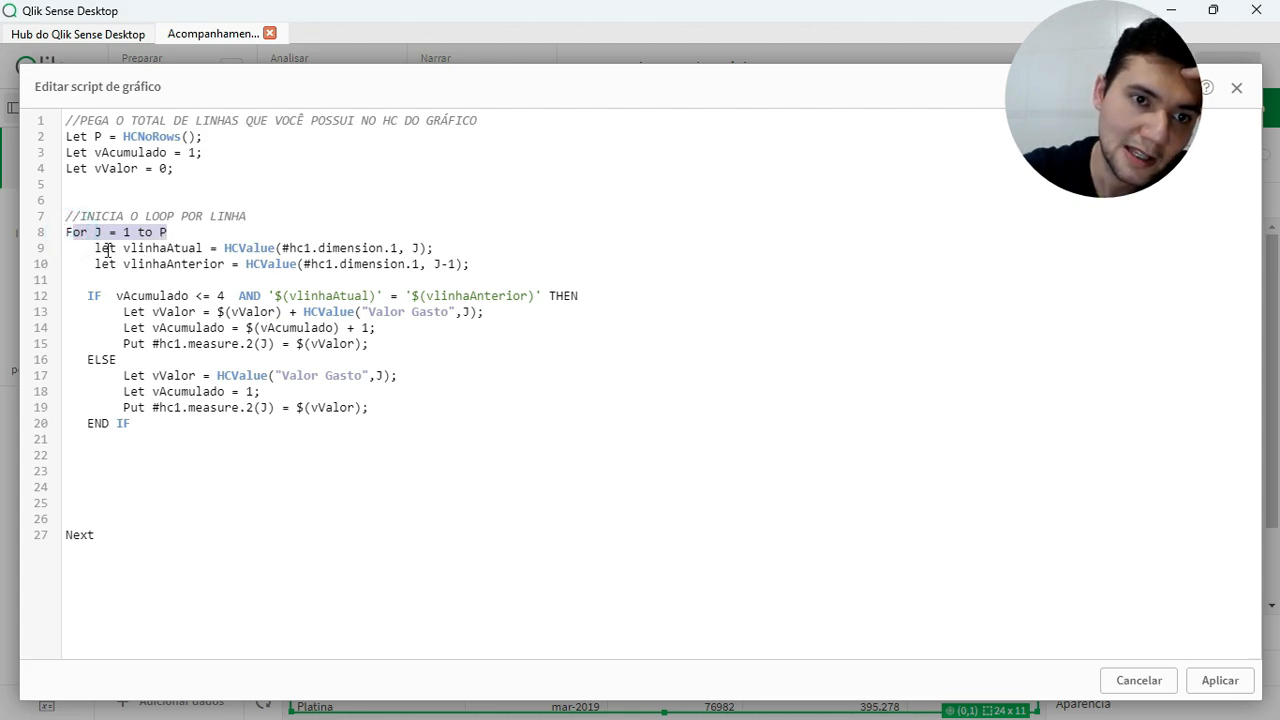
{"action": "double_click", "coordinate": [106, 249]}
{"action": "double_click", "coordinate": [152, 249]}
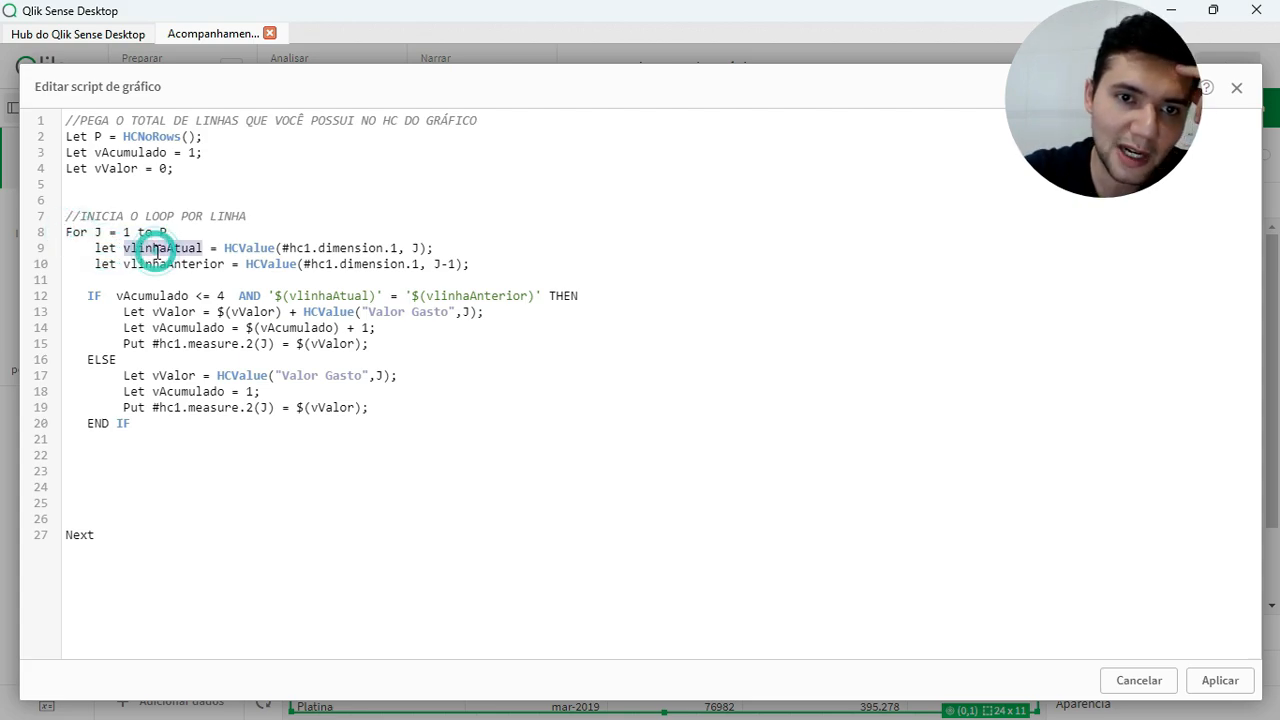
{"action": "double_click", "coordinate": [337, 248]}
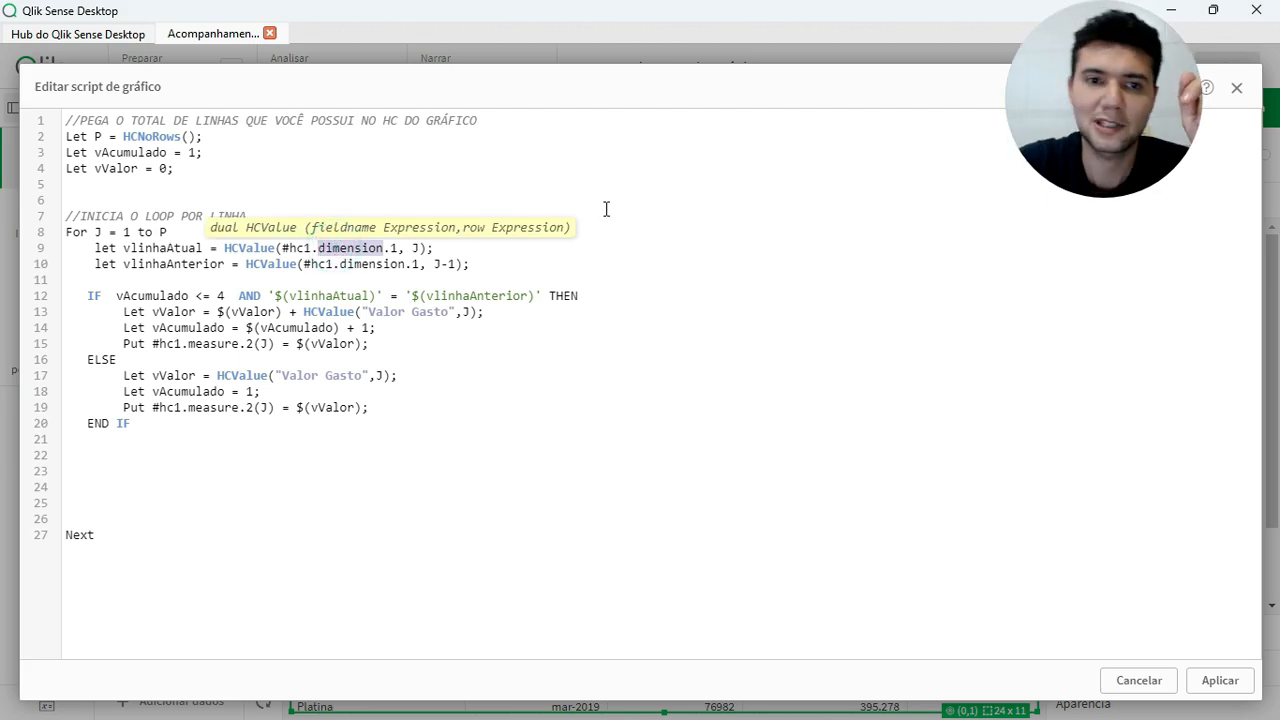
{"action": "left_click", "coordinate": [523, 272]}
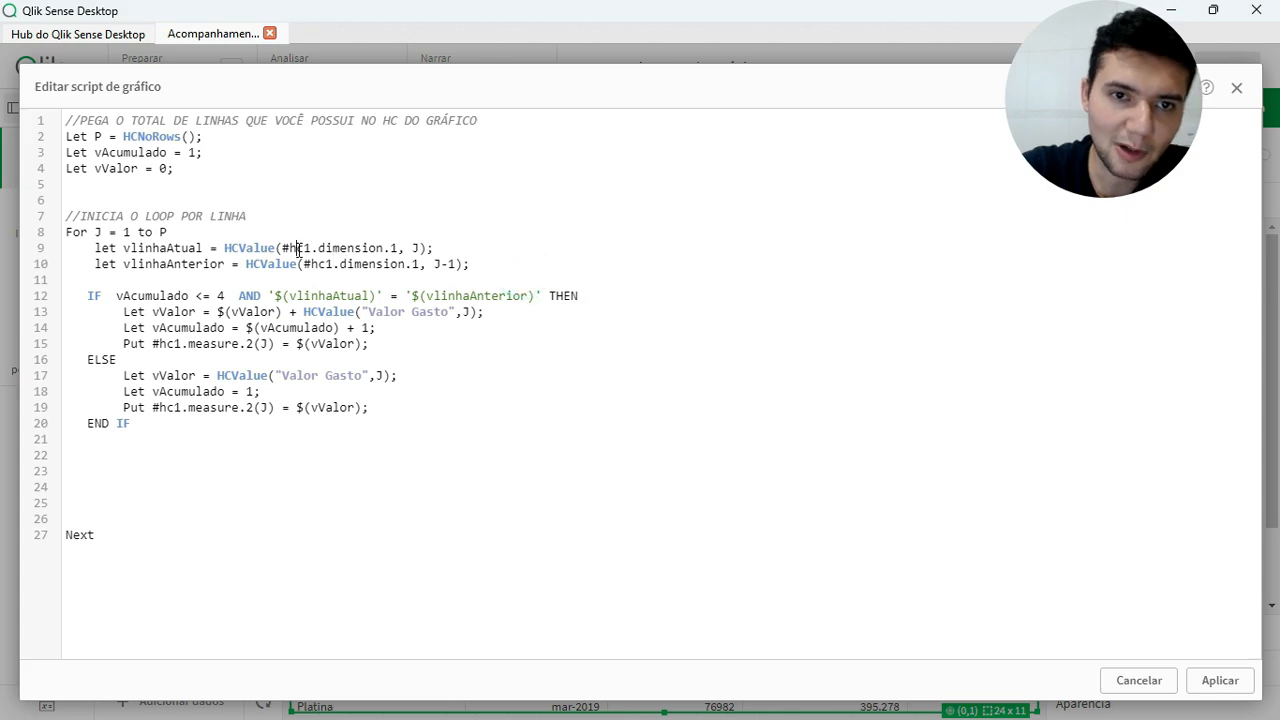
{"action": "double_click", "coordinate": [297, 250]}
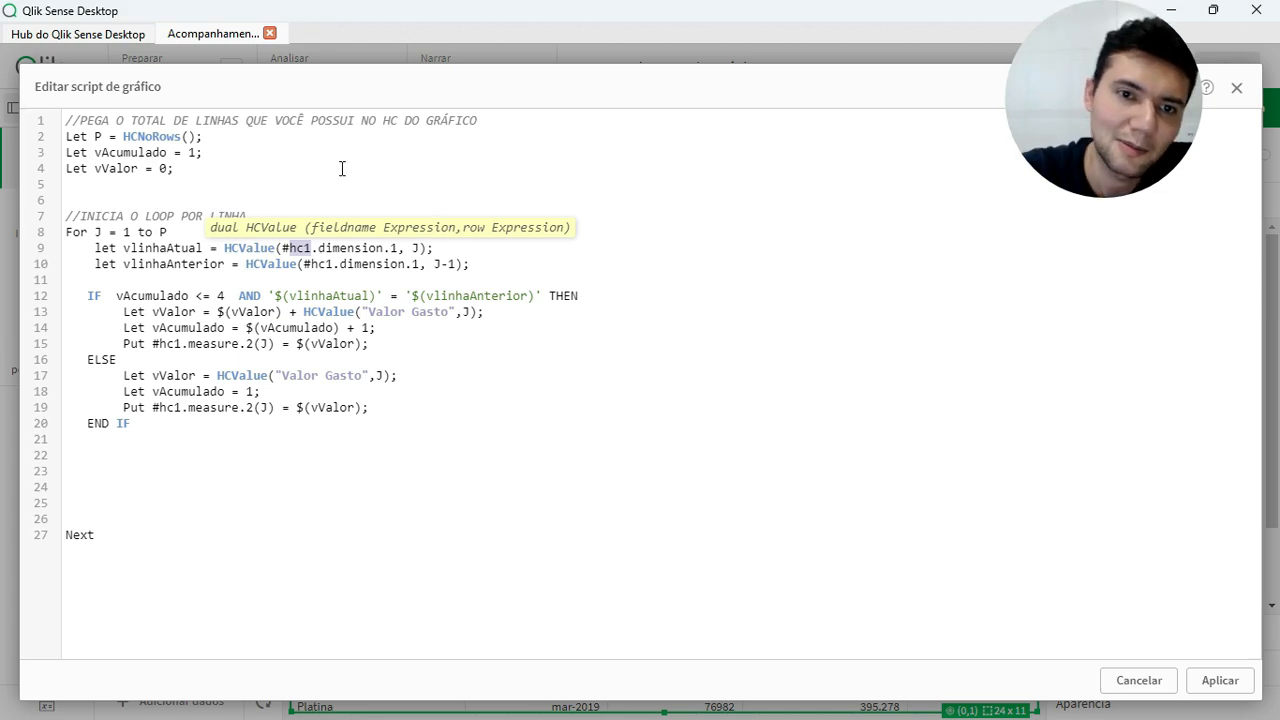
{"action": "double_click", "coordinate": [337, 251]}
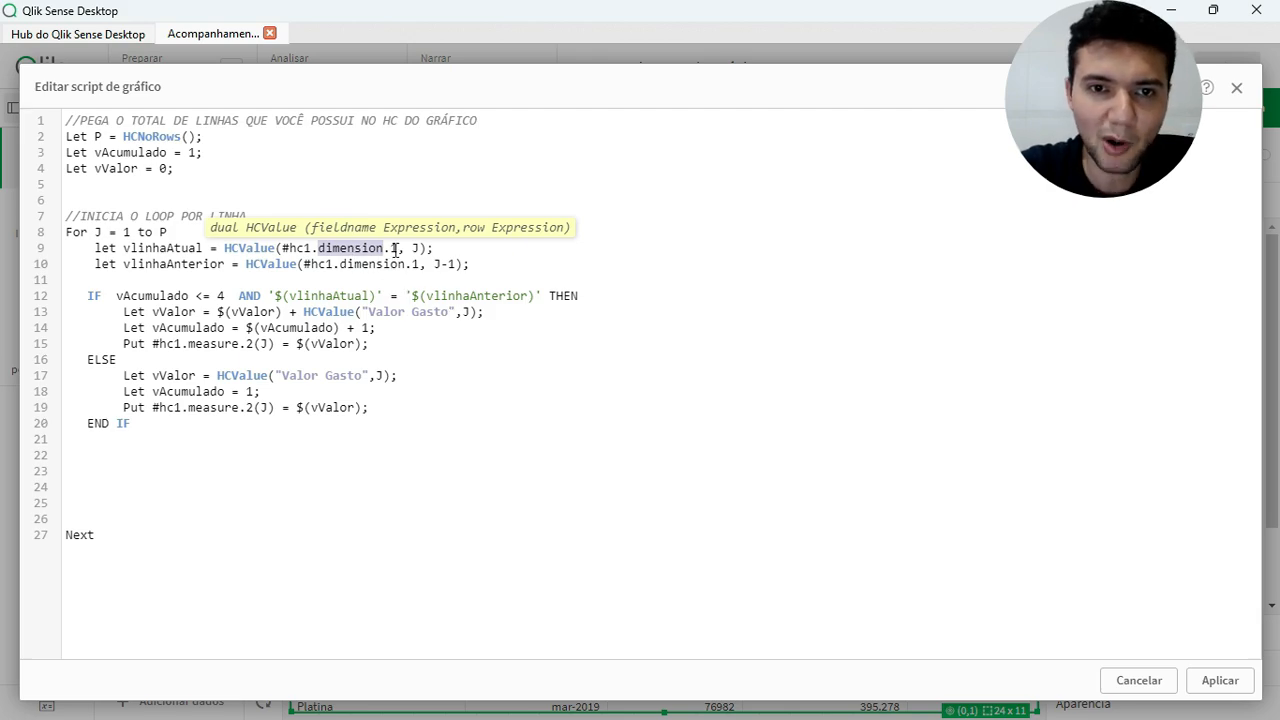
{"action": "left_click", "coordinate": [394, 249]}
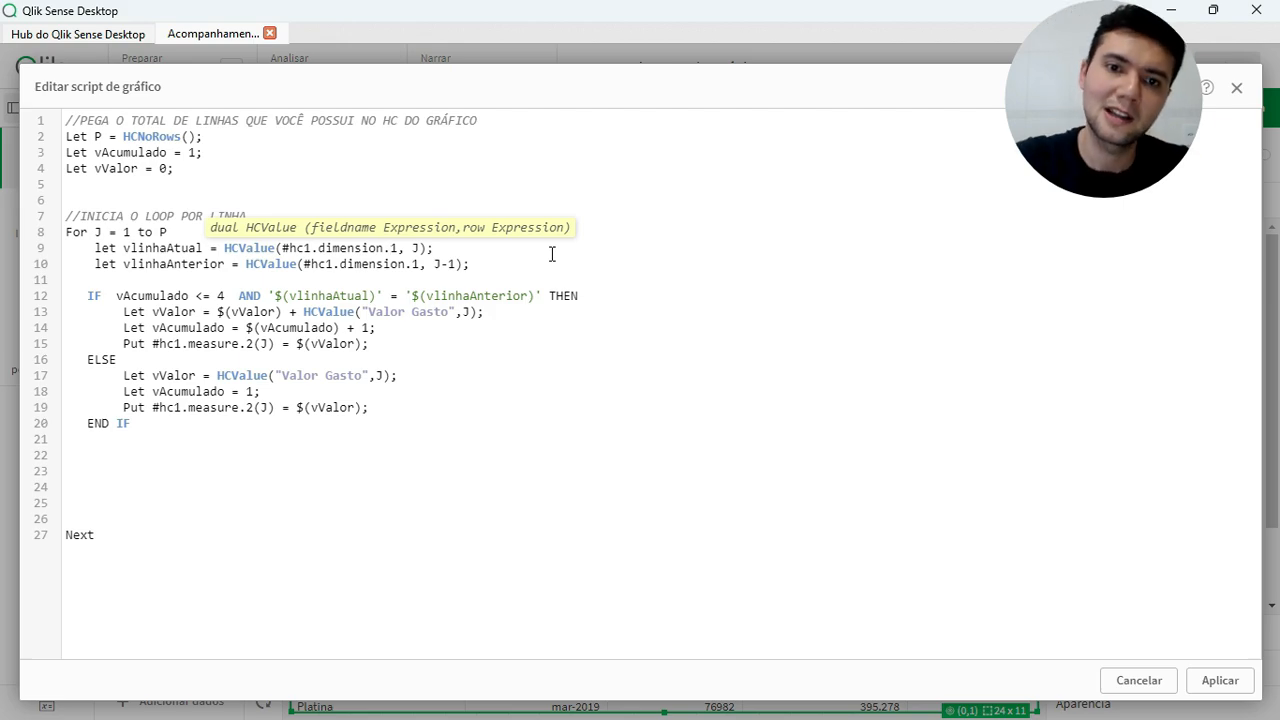
{"action": "left_click", "coordinate": [415, 247]}
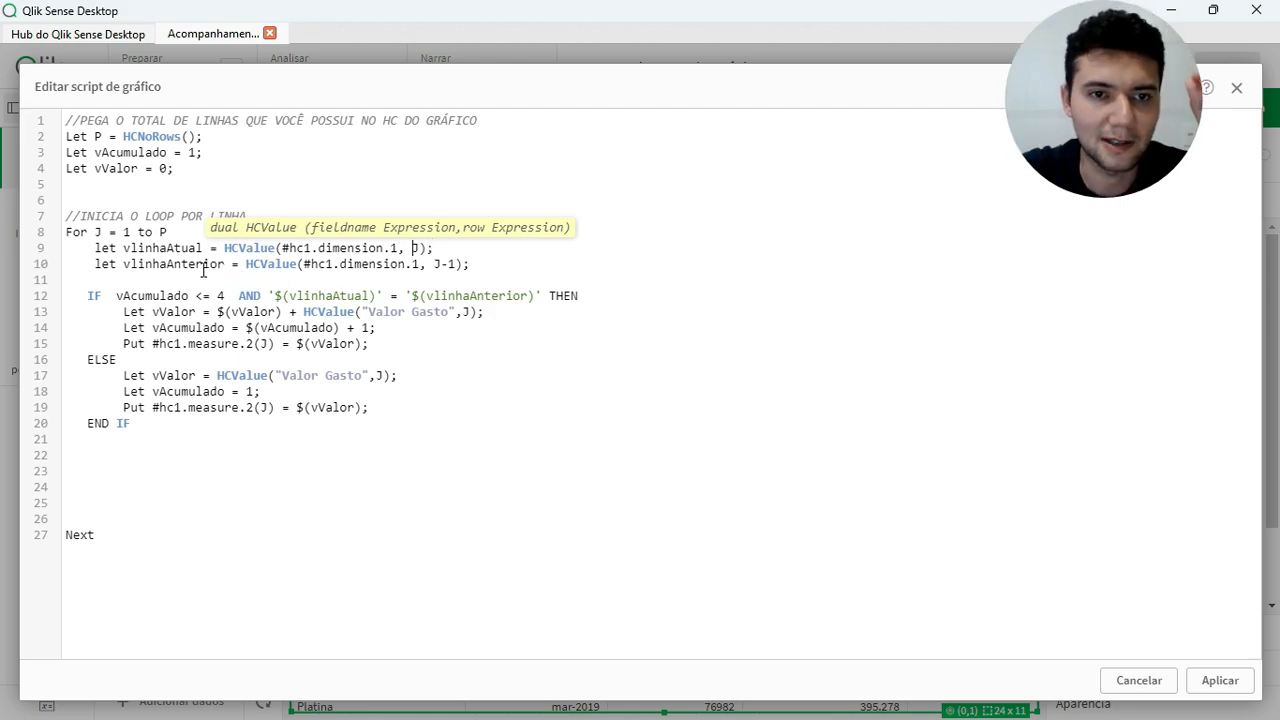
{"action": "double_click", "coordinate": [360, 266]}
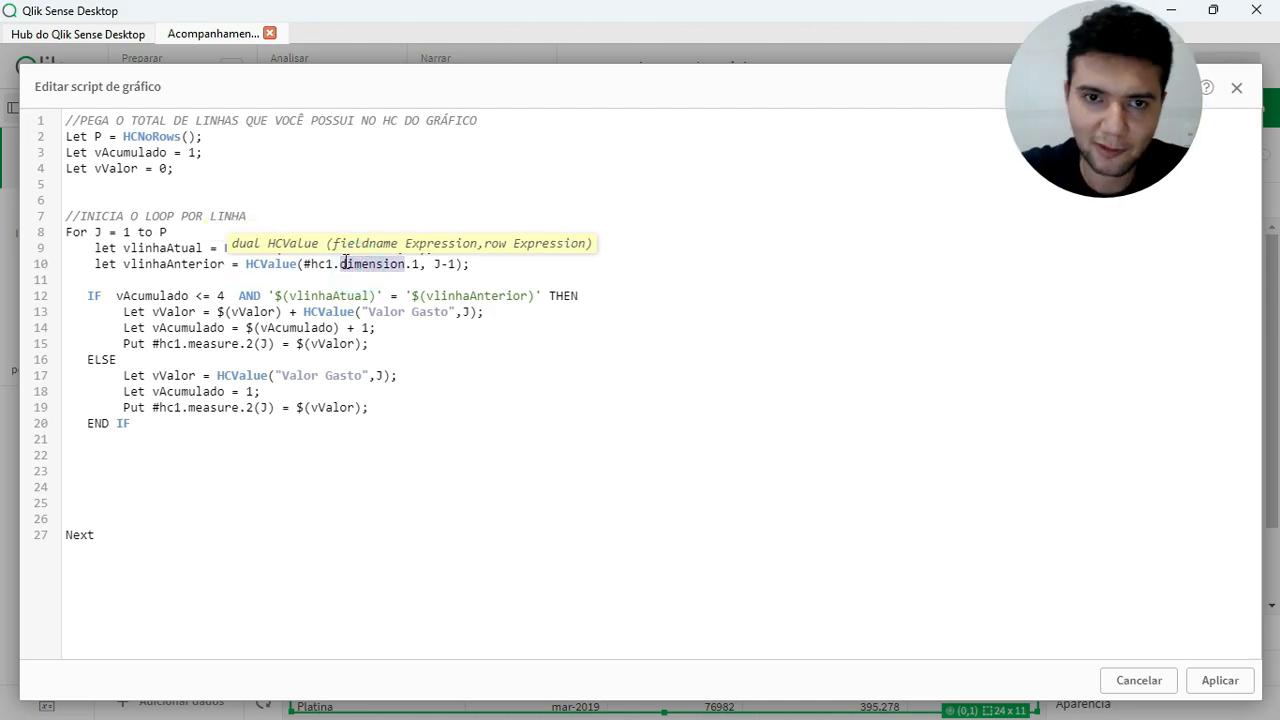
{"action": "left_click", "coordinate": [438, 265]}
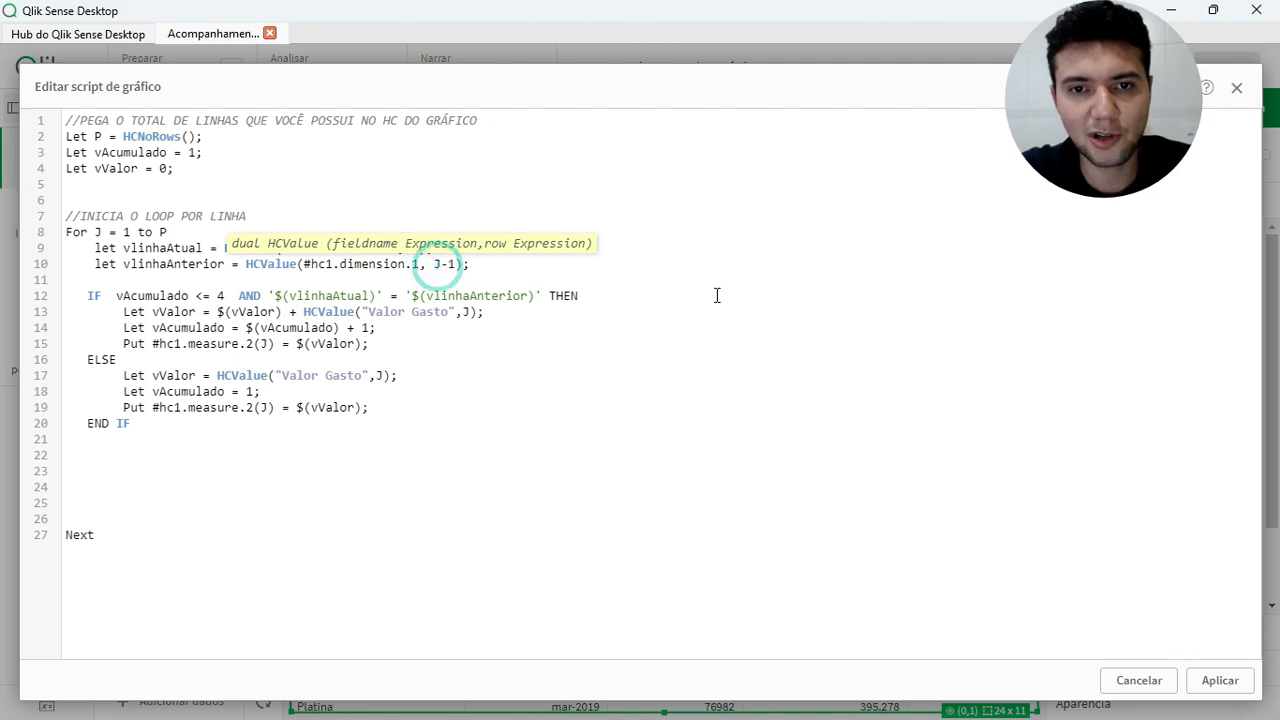
{"action": "left_click", "coordinate": [618, 297]}
{"action": "left_click", "coordinate": [481, 266]}
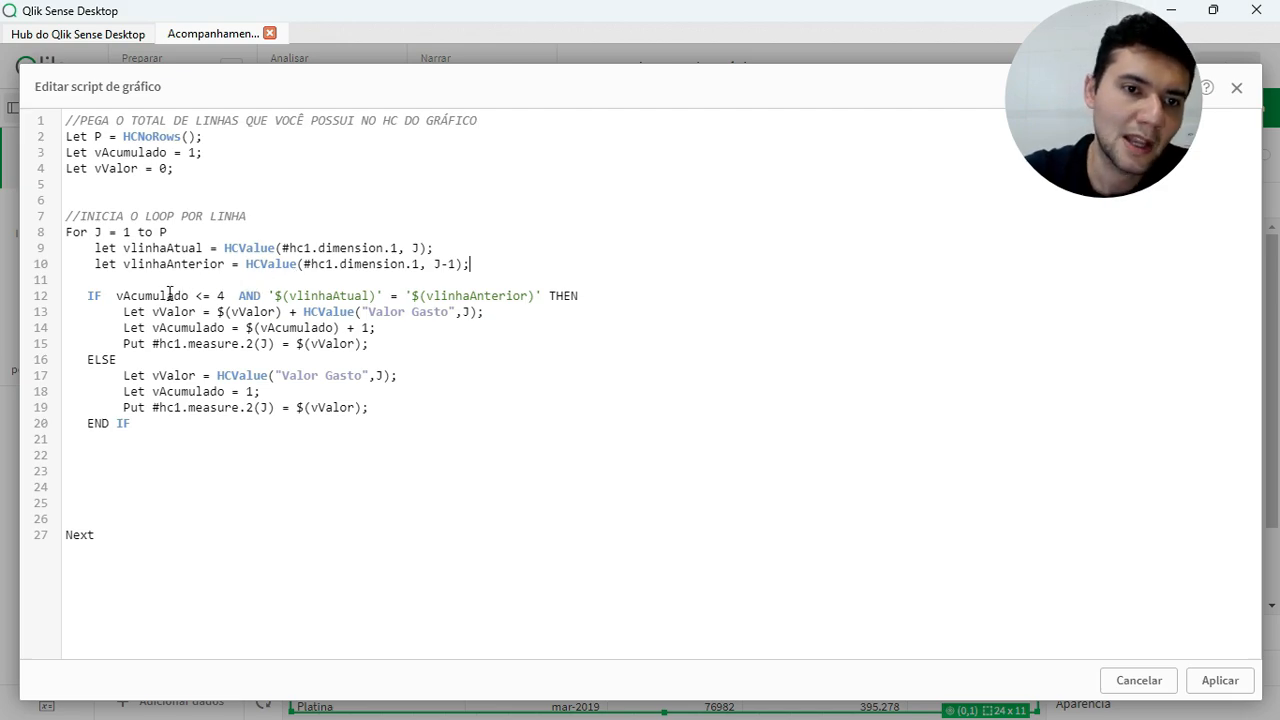
Examine the IF condition on vAcumulado and matching rows, and the line adding HCValue of Valor Gasto to vValor
{"action": "left_click", "coordinate": [127, 297]}
{"action": "left_click_drag", "start_coordinate": [87, 296], "coordinate": [590, 297]}
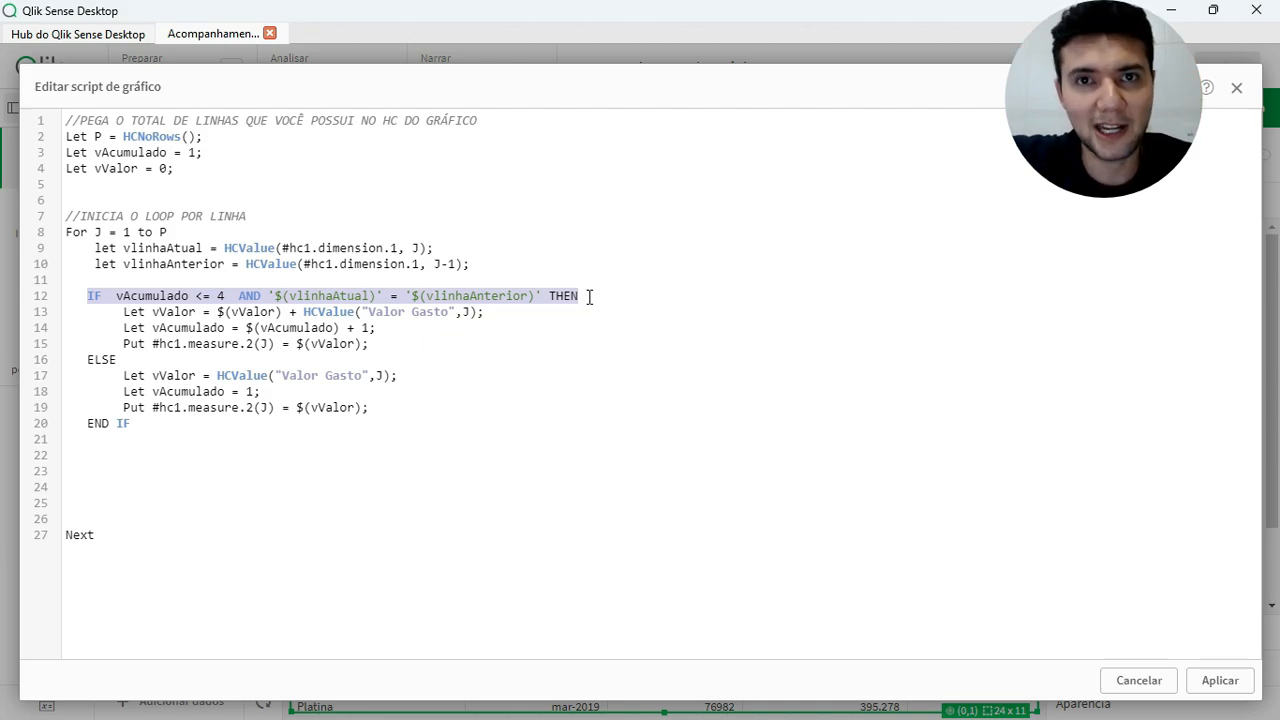
{"action": "left_click", "coordinate": [541, 353]}
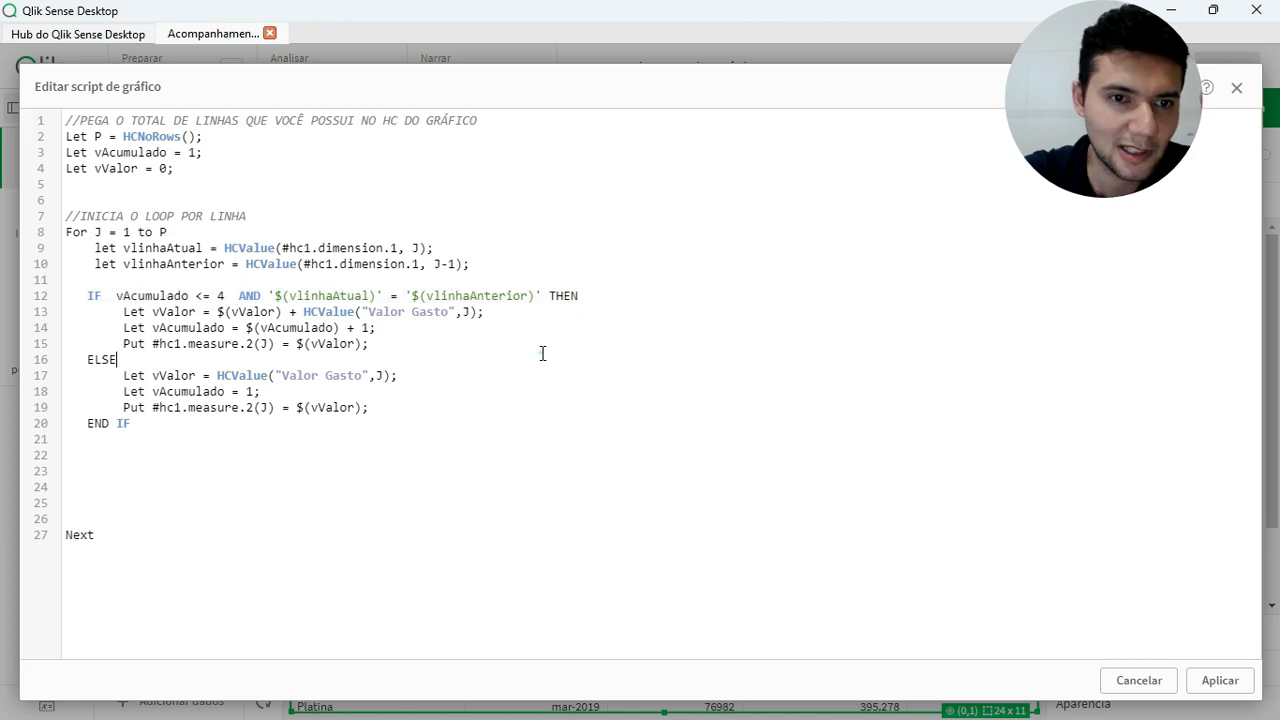
{"action": "double_click", "coordinate": [151, 296]}
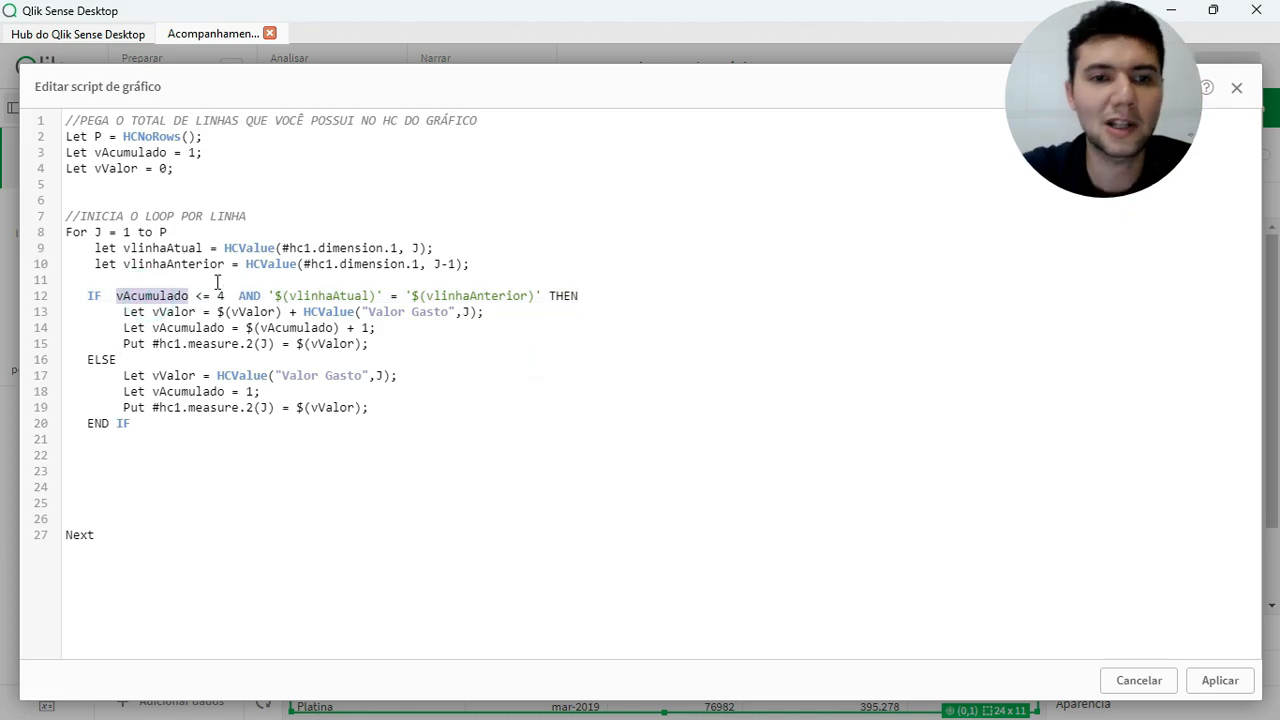
{"action": "double_click", "coordinate": [250, 296]}
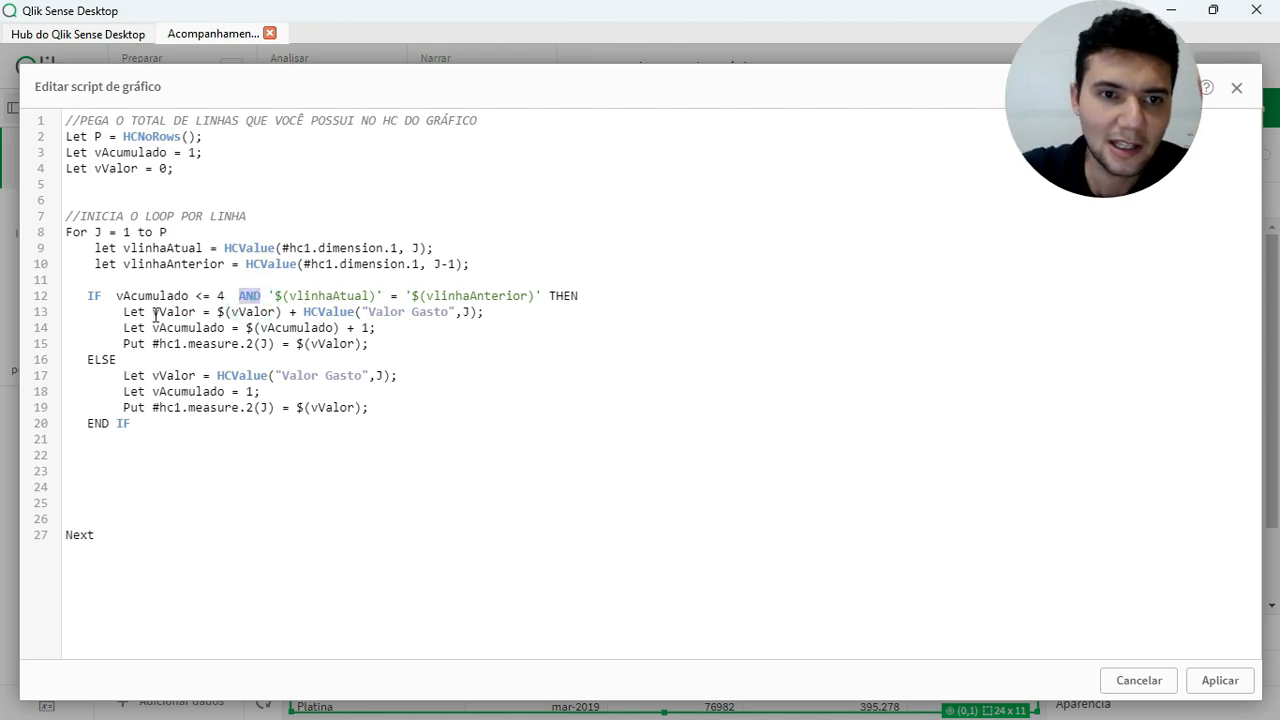
{"action": "left_click", "coordinate": [146, 313]}
{"action": "double_click", "coordinate": [160, 313]}
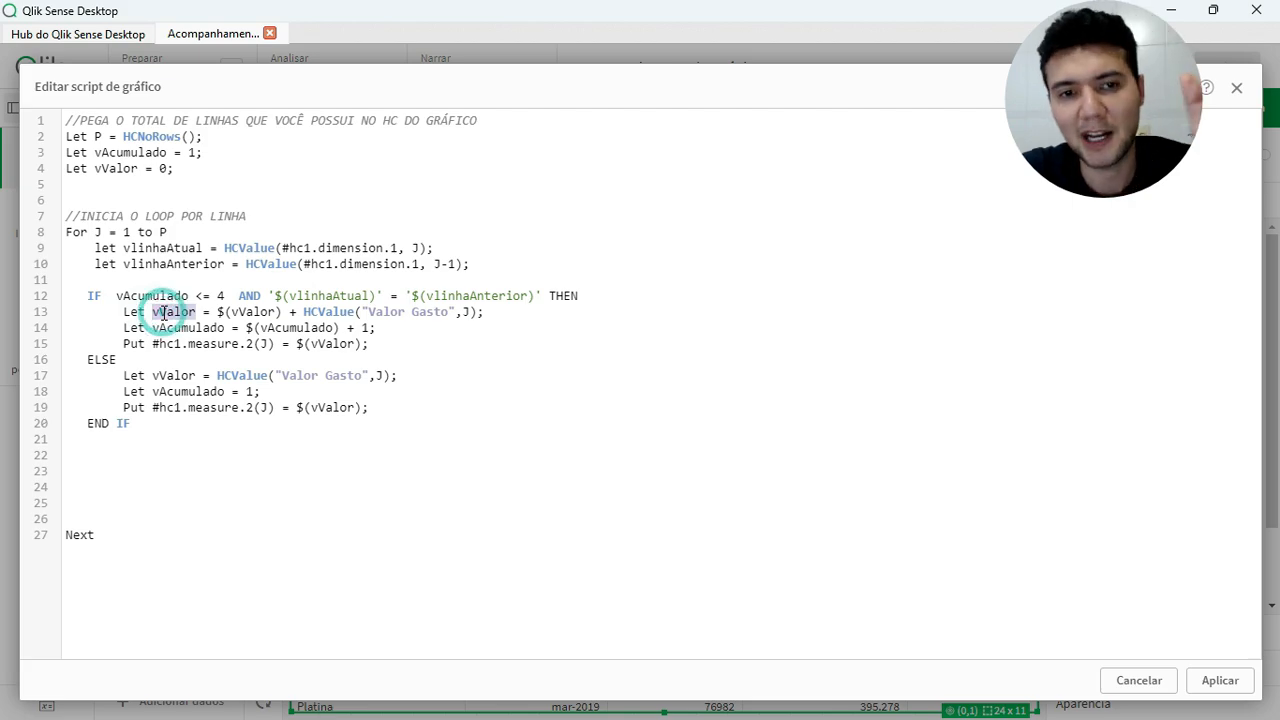
{"action": "double_click", "coordinate": [250, 313]}
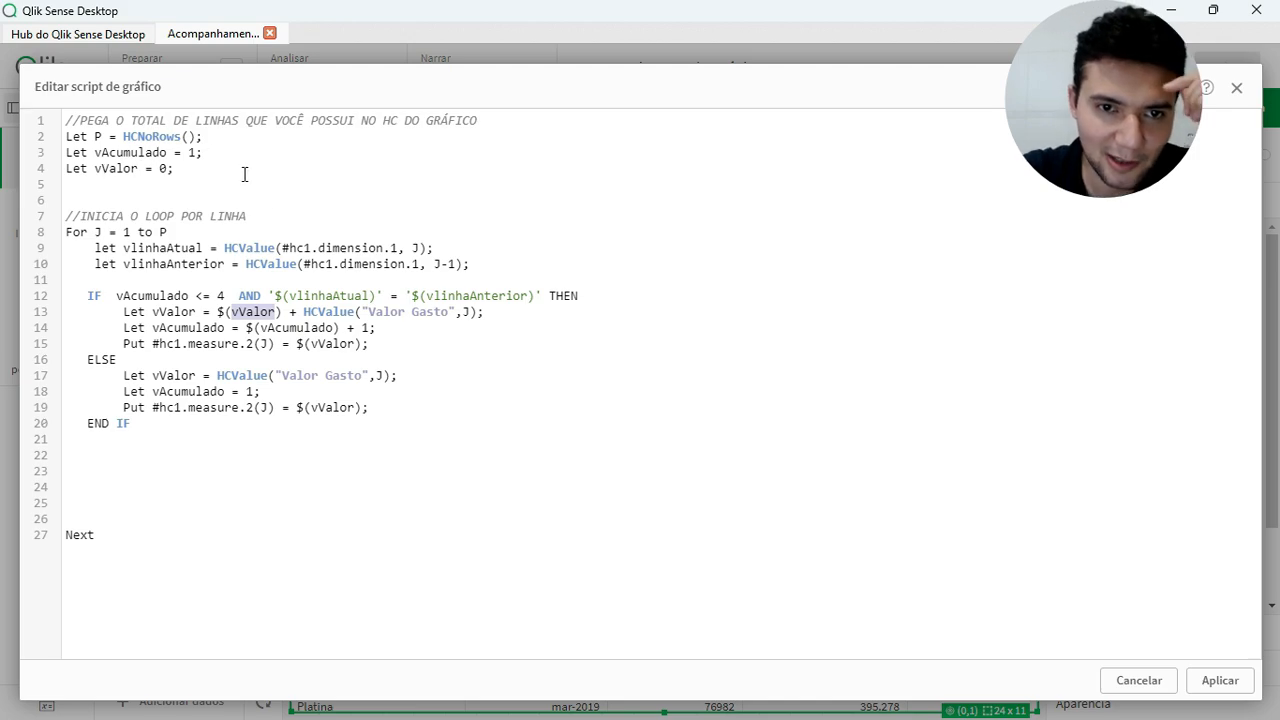
{"action": "double_click", "coordinate": [330, 312]}
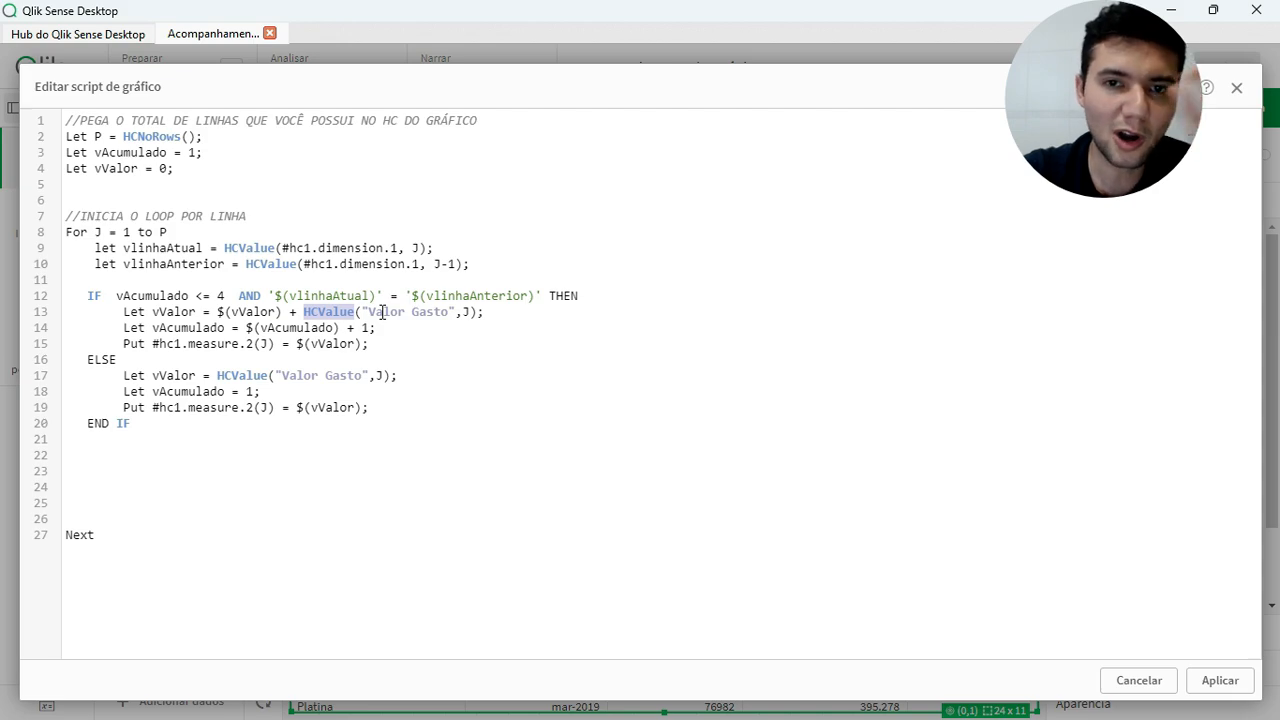
{"action": "double_click", "coordinate": [383, 312]}
{"action": "double_click", "coordinate": [440, 312]}
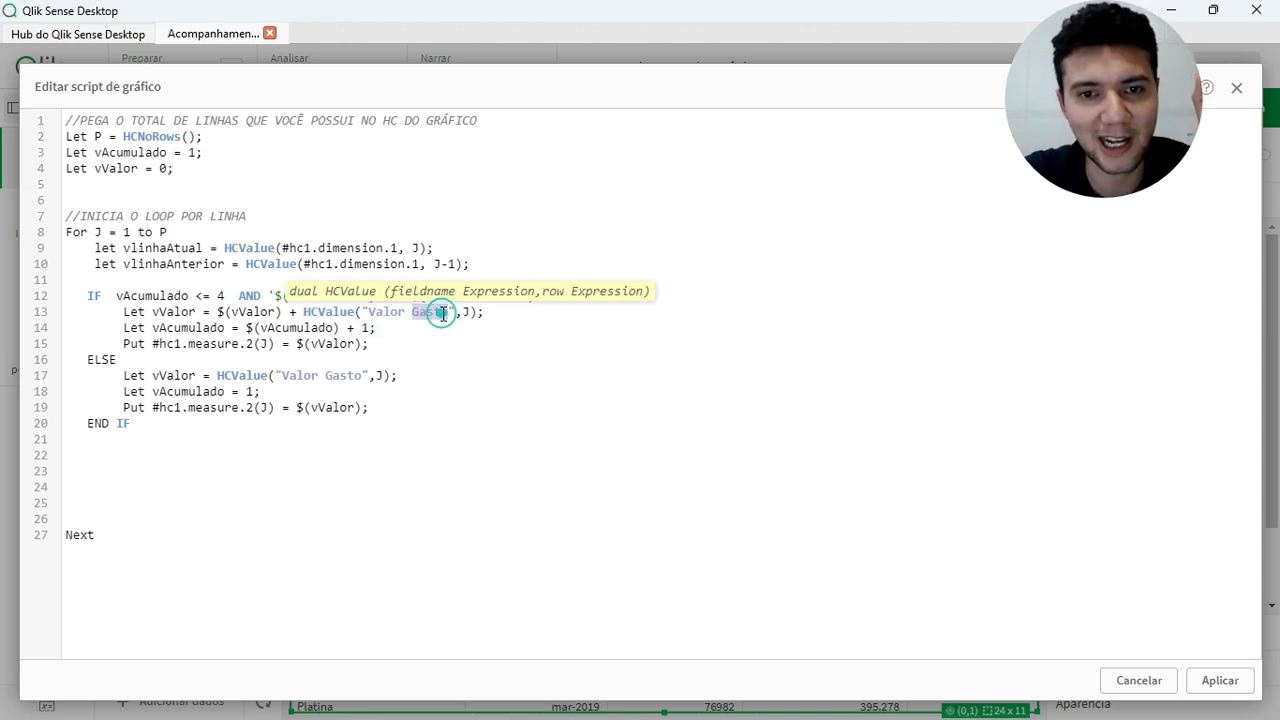
{"action": "left_click", "coordinate": [543, 324]}
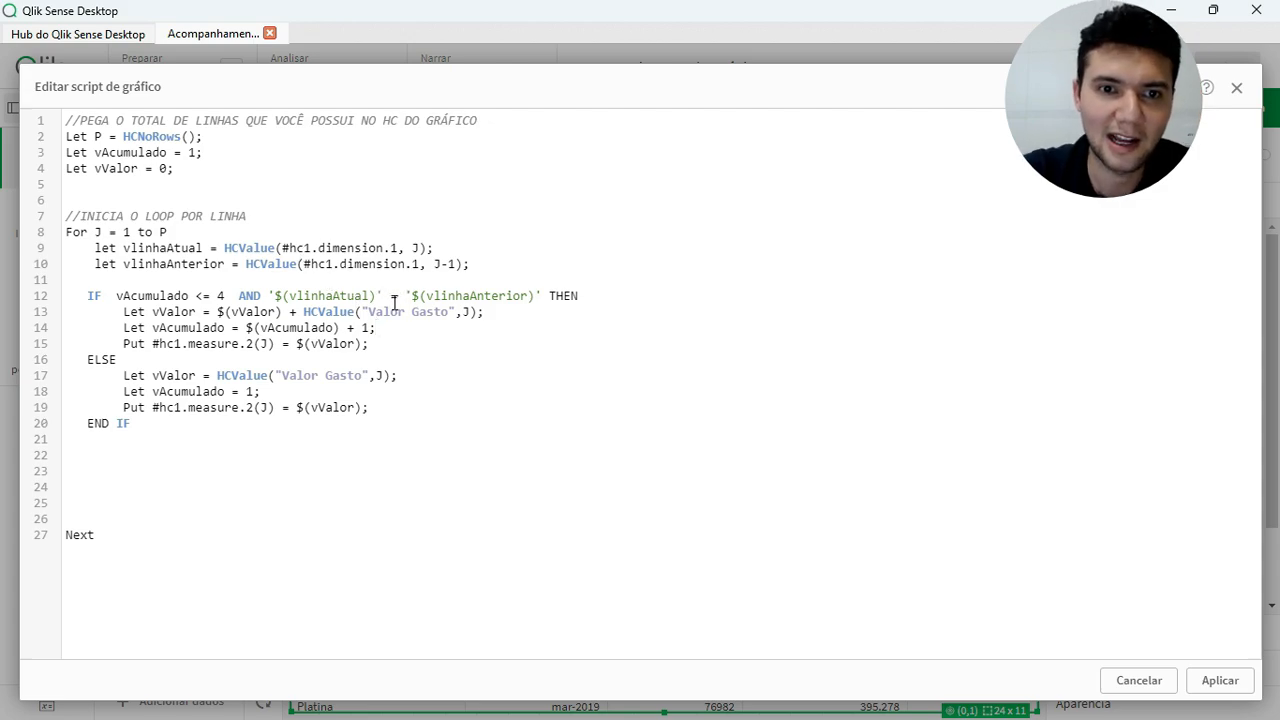
{"action": "double_click", "coordinate": [231, 409]}
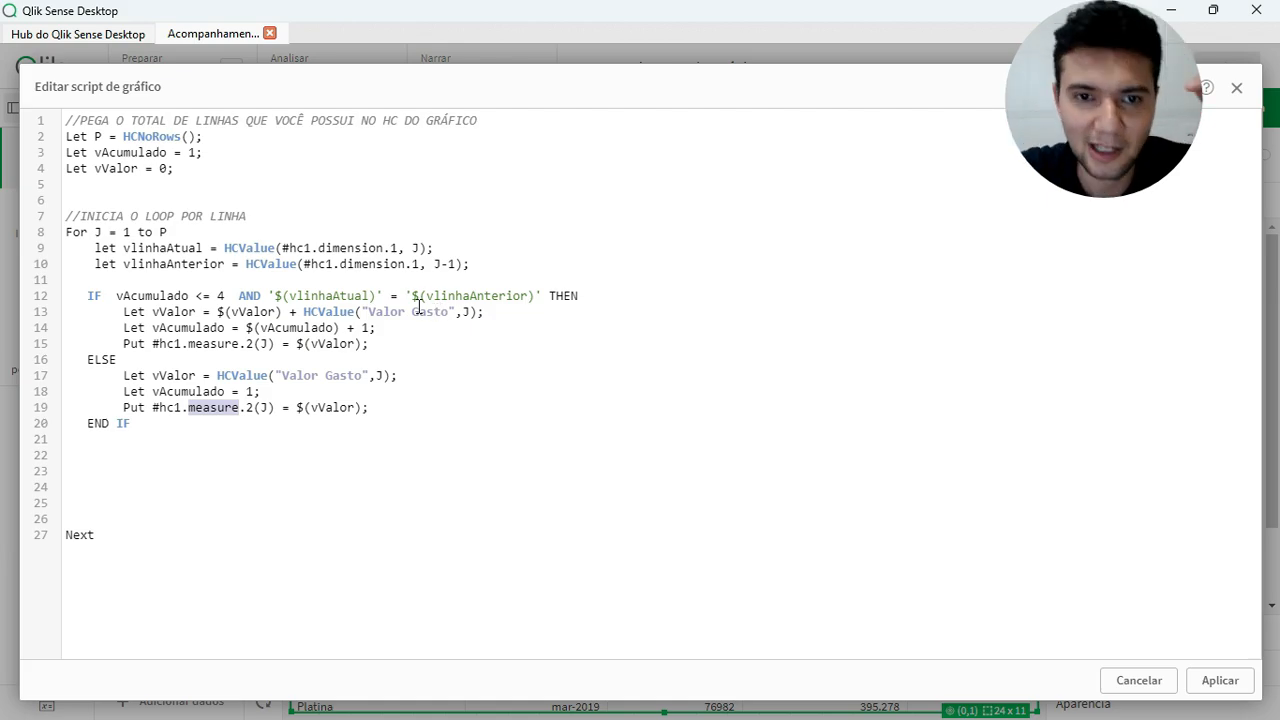
{"action": "left_click", "coordinate": [377, 313]}
{"action": "left_click", "coordinate": [471, 312]}
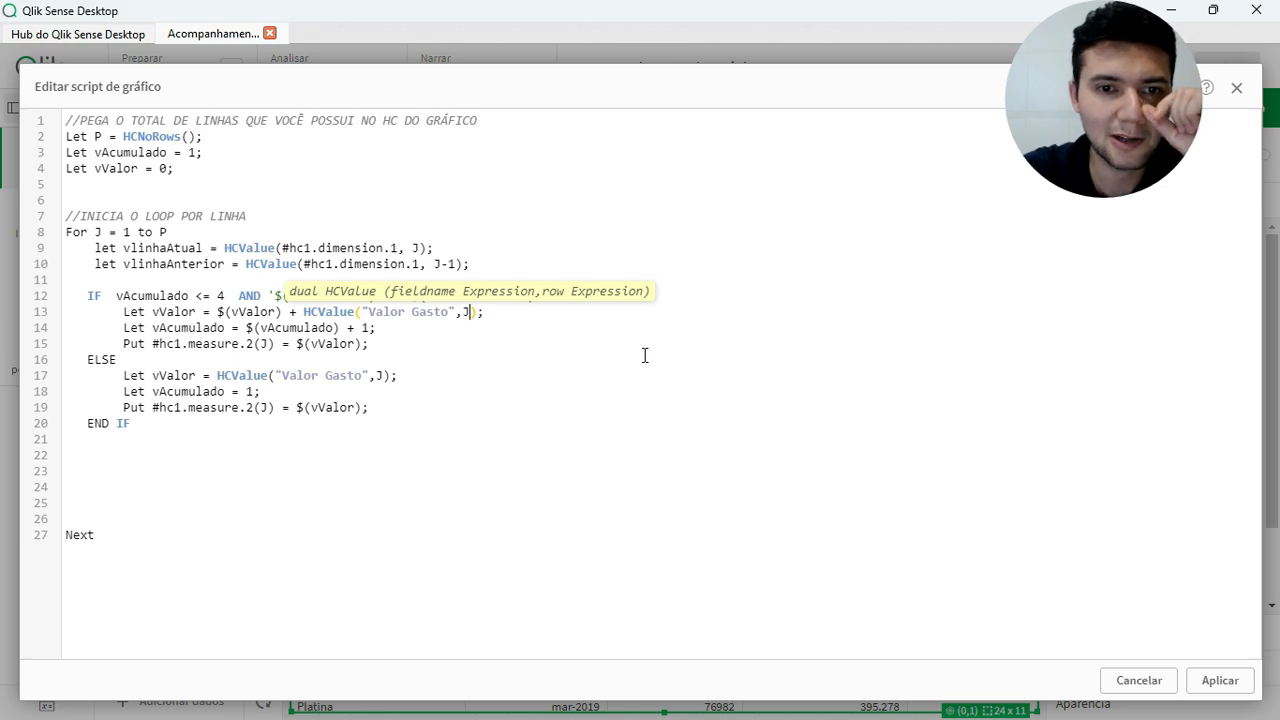
Examine how the IF branch increments vAcumulado by 1 and adds Valor Gasto to the running vValor
{"action": "double_click", "coordinate": [160, 328]}
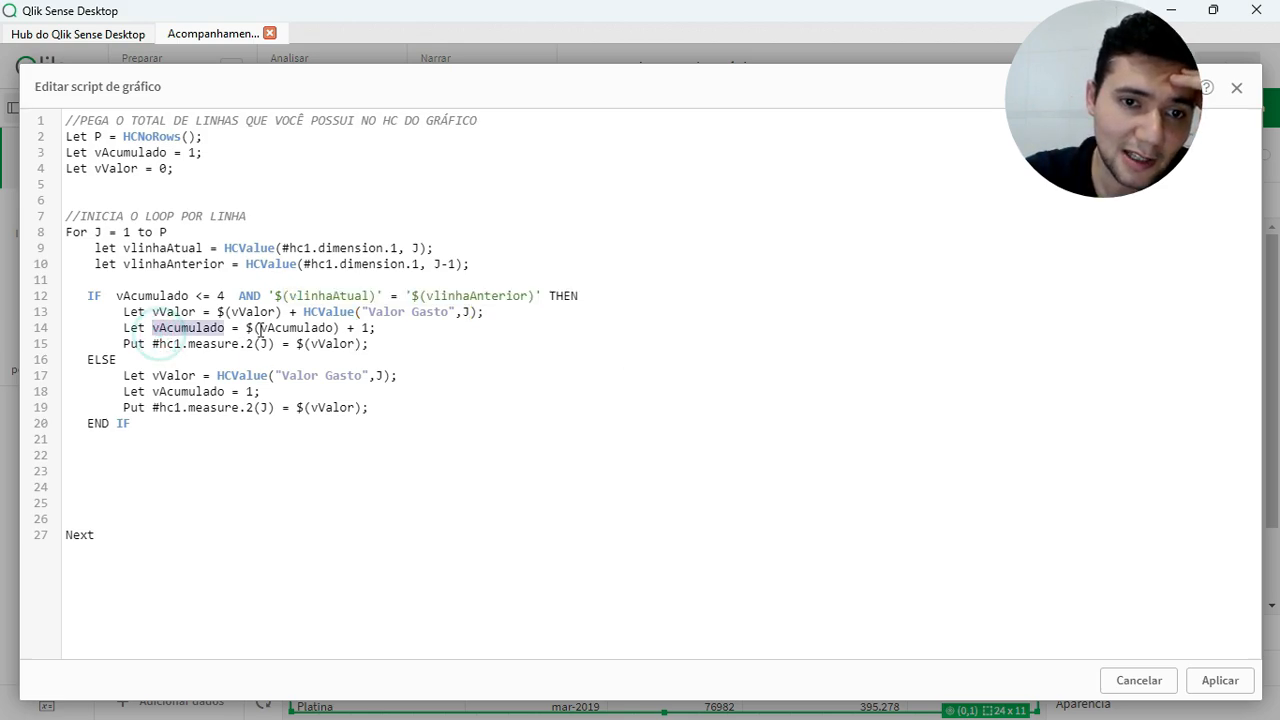
{"action": "left_click", "coordinate": [305, 328]}
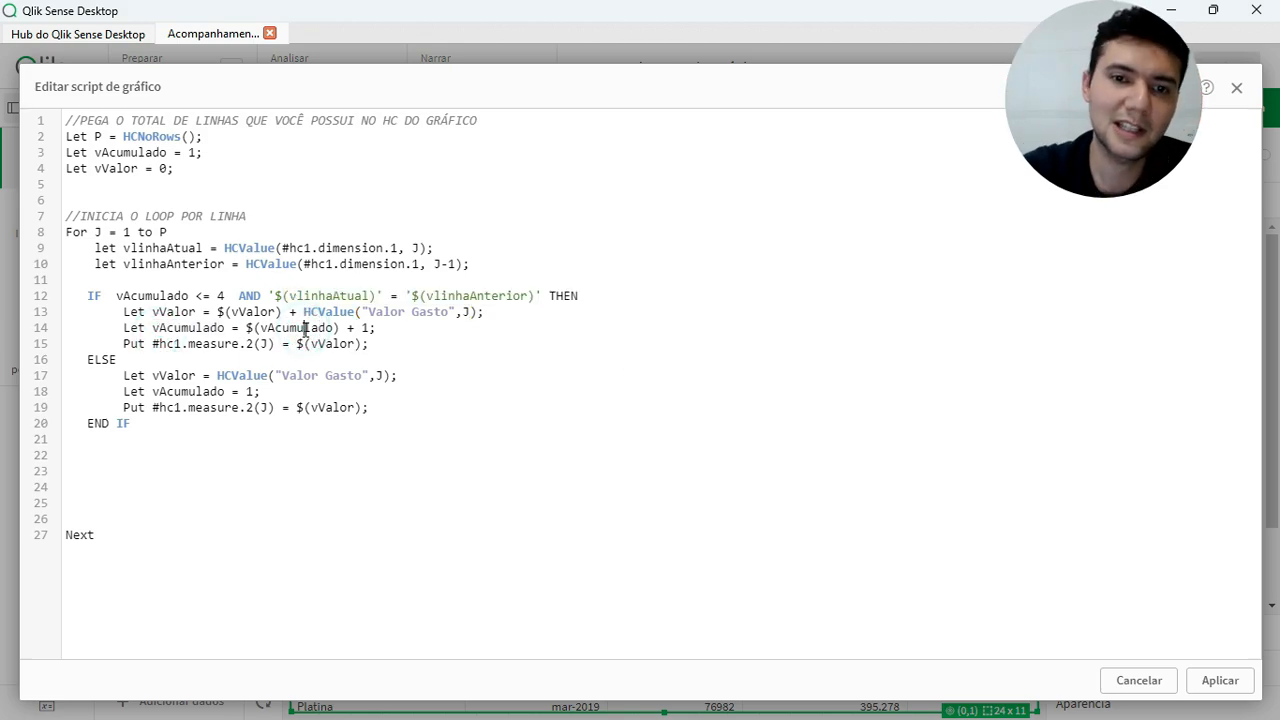
{"action": "double_click", "coordinate": [318, 328]}
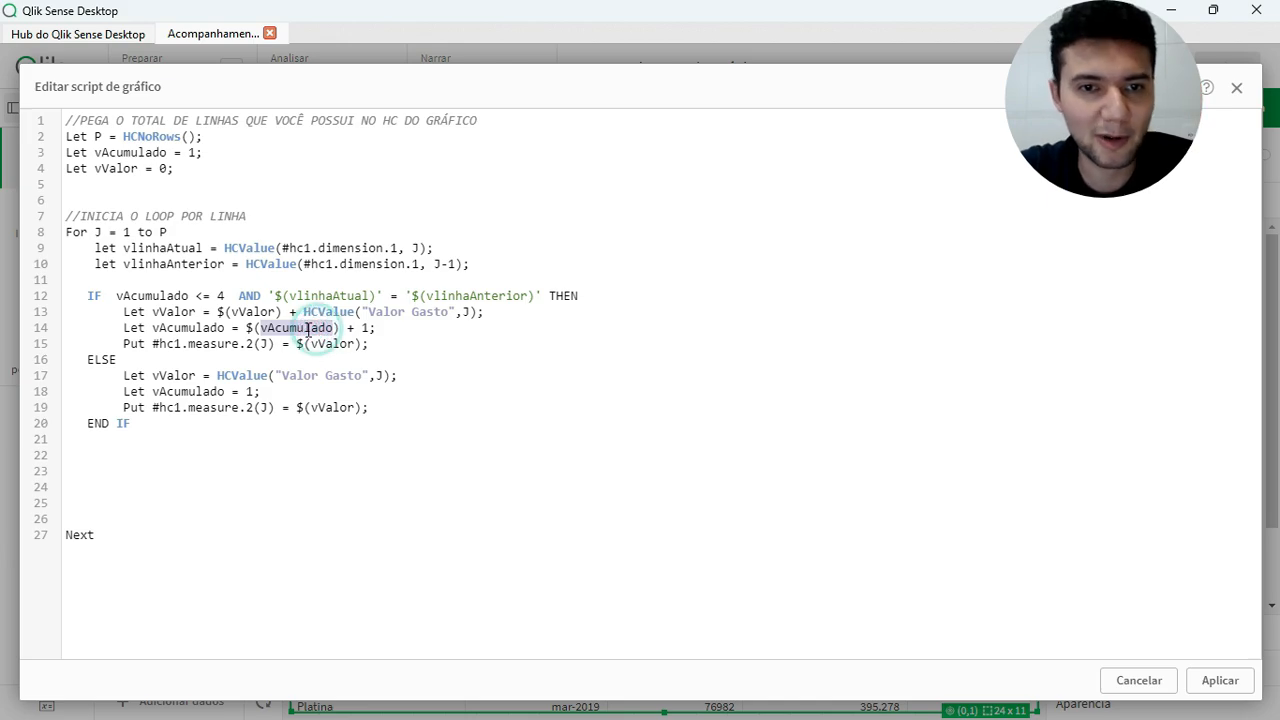
{"action": "left_click", "coordinate": [362, 327]}
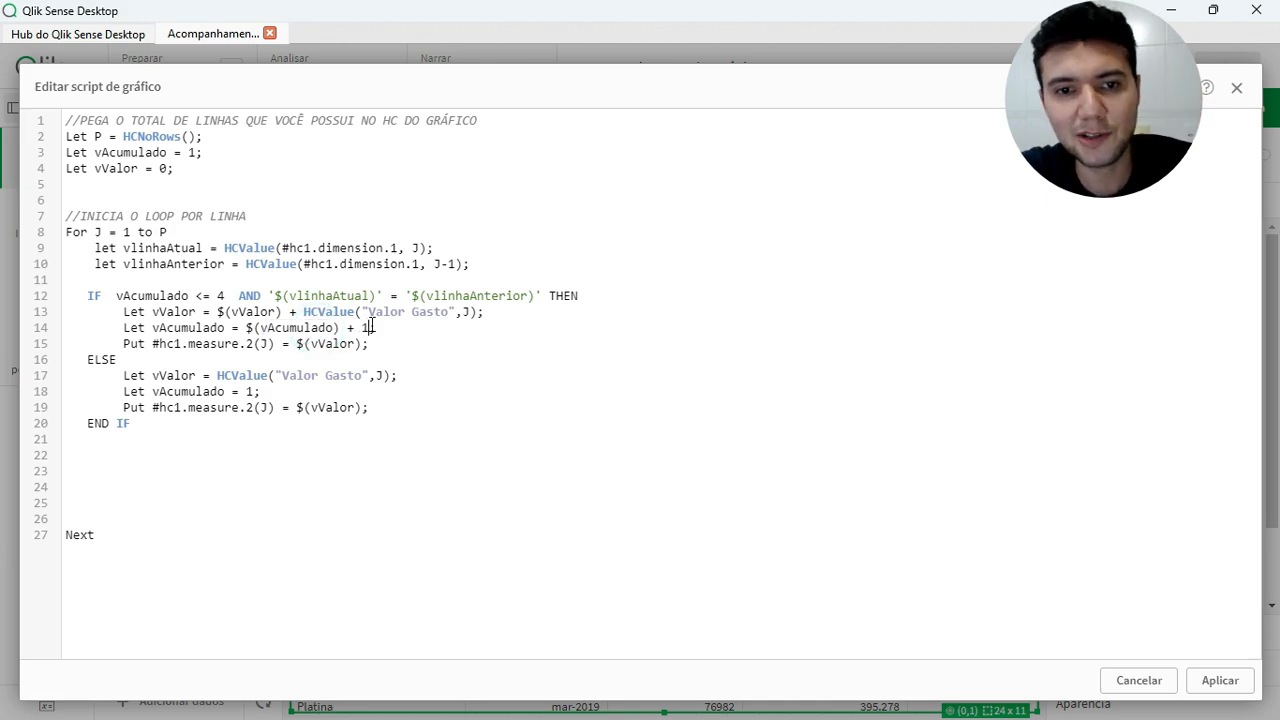
{"action": "double_click", "coordinate": [240, 311]}
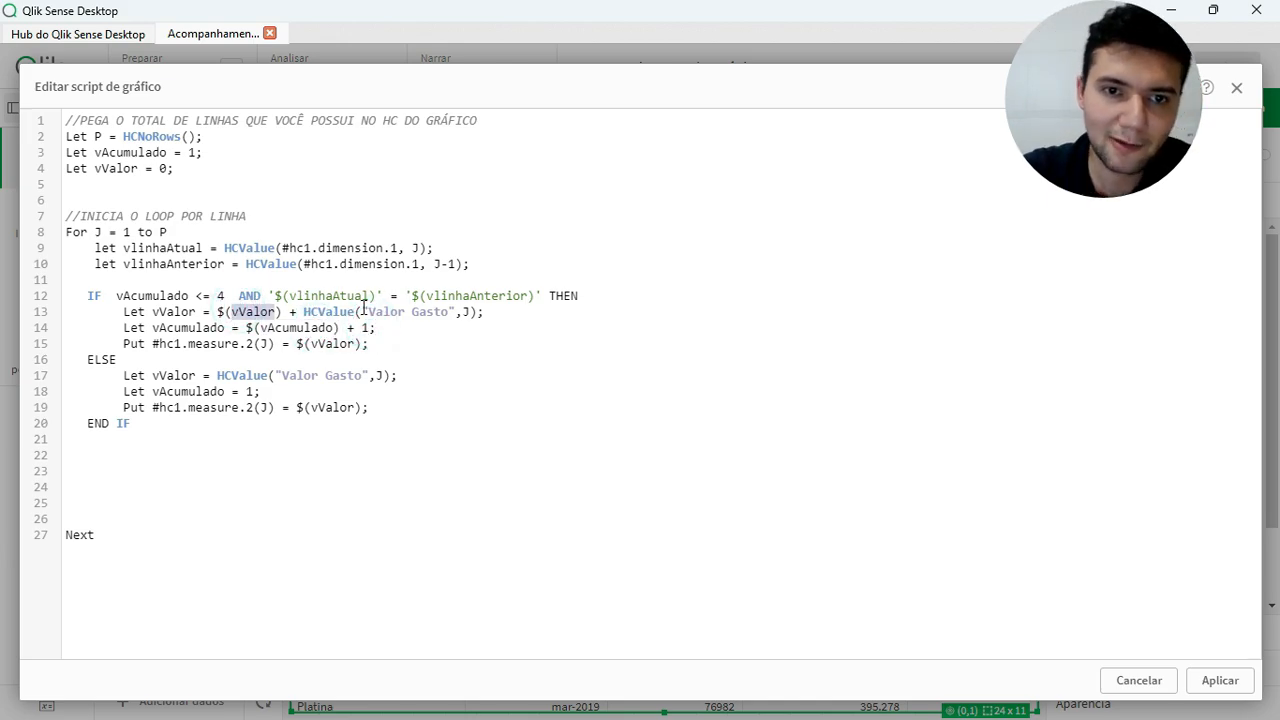
{"action": "left_click", "coordinate": [412, 316]}
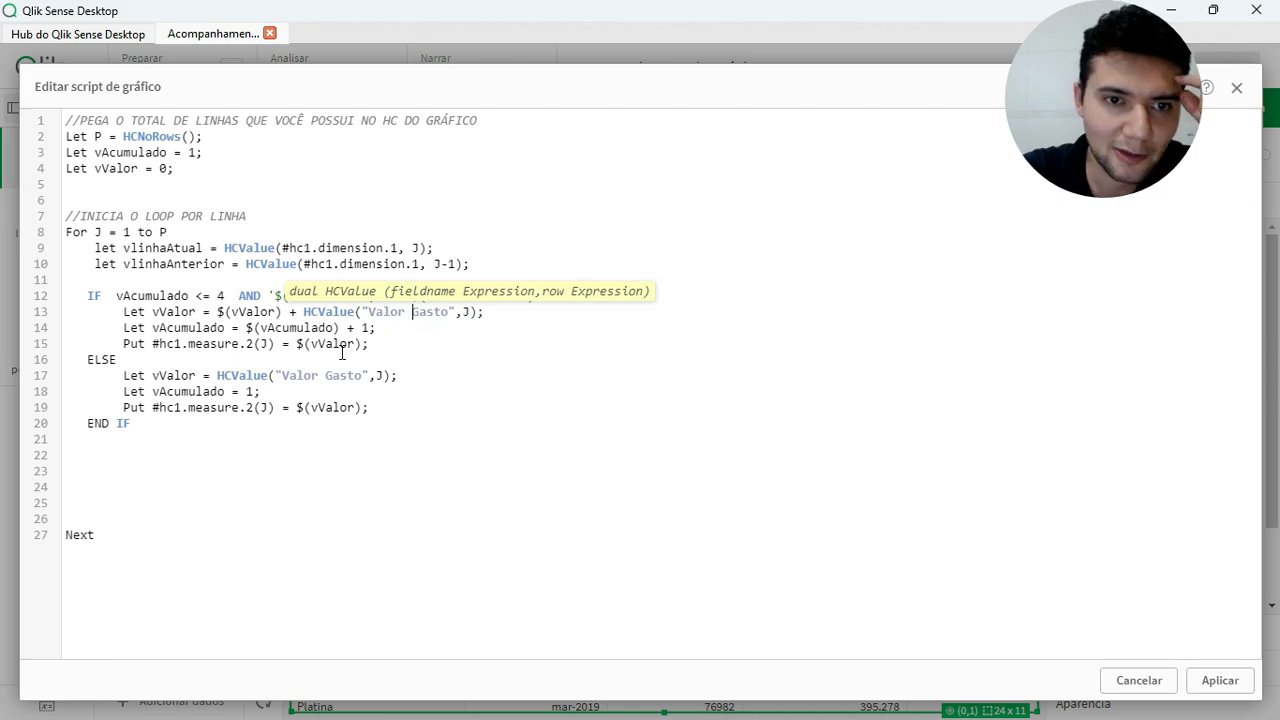
Examine the IF branch's Put statement that writes vValor into row J of the hypercube's second measure
{"action": "double_click", "coordinate": [133, 344]}
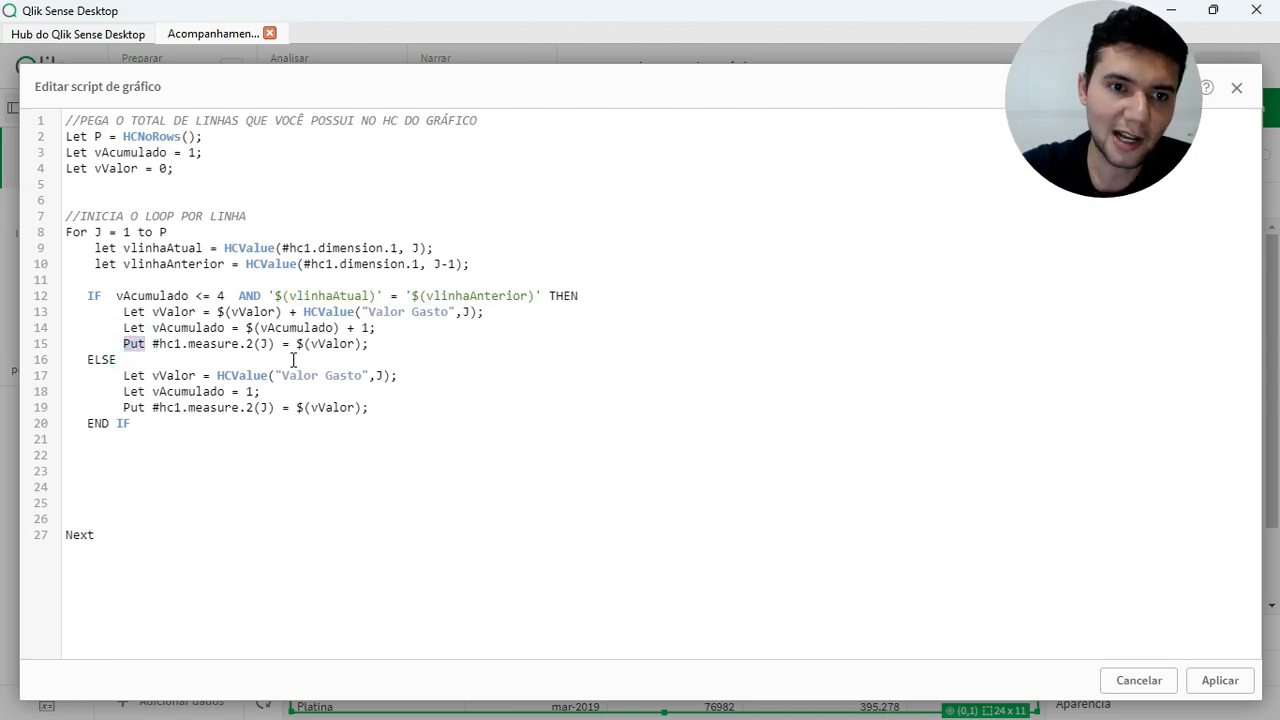
{"action": "double_click", "coordinate": [167, 345]}
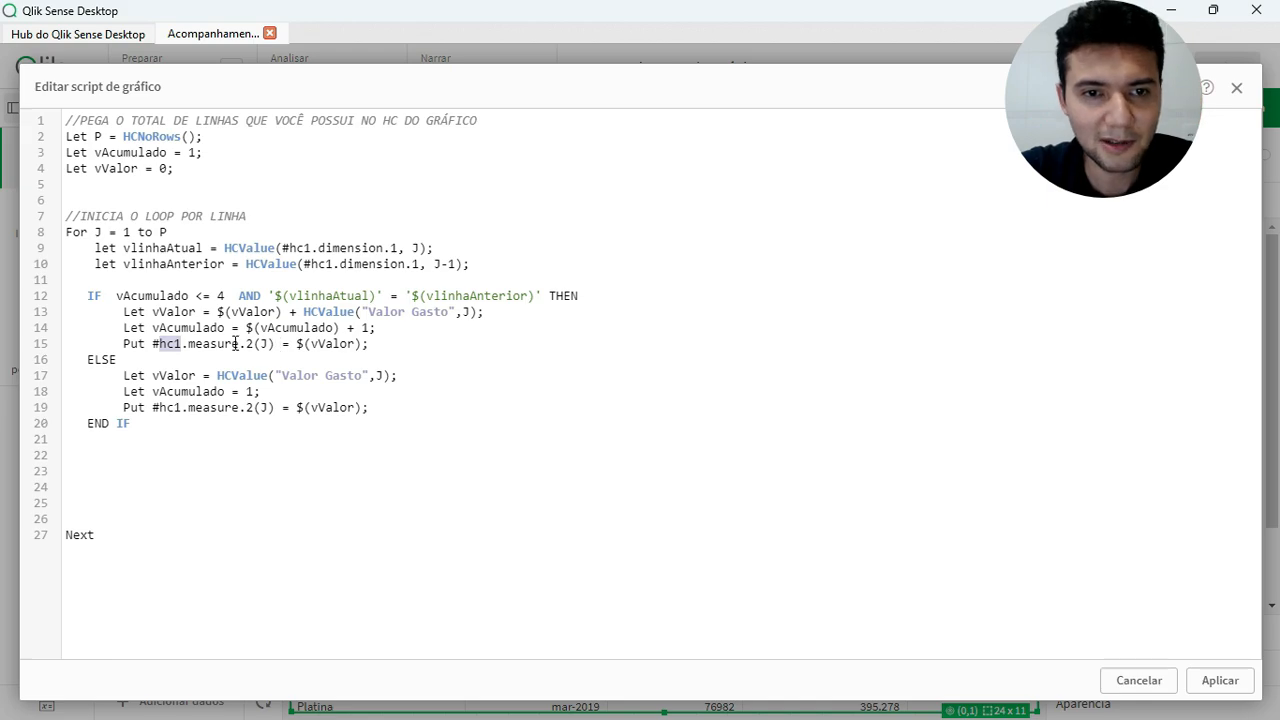
{"action": "left_click", "coordinate": [247, 345]}
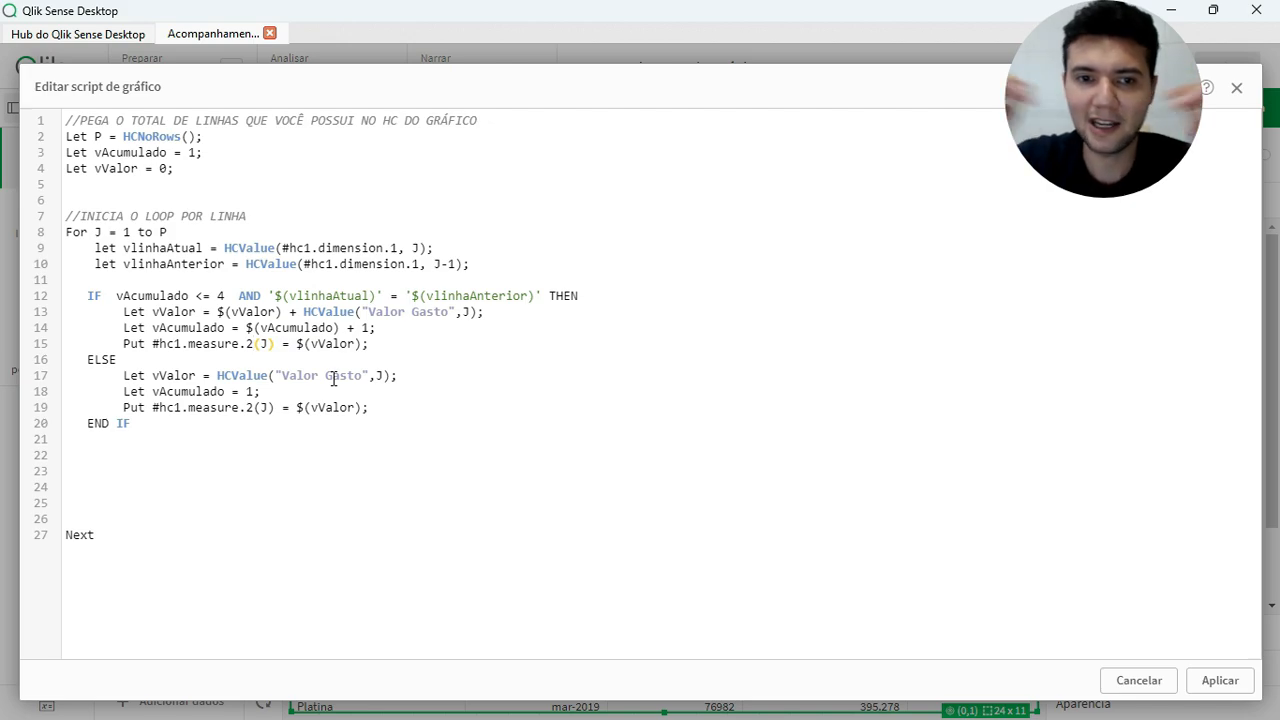
{"action": "double_click", "coordinate": [209, 345]}
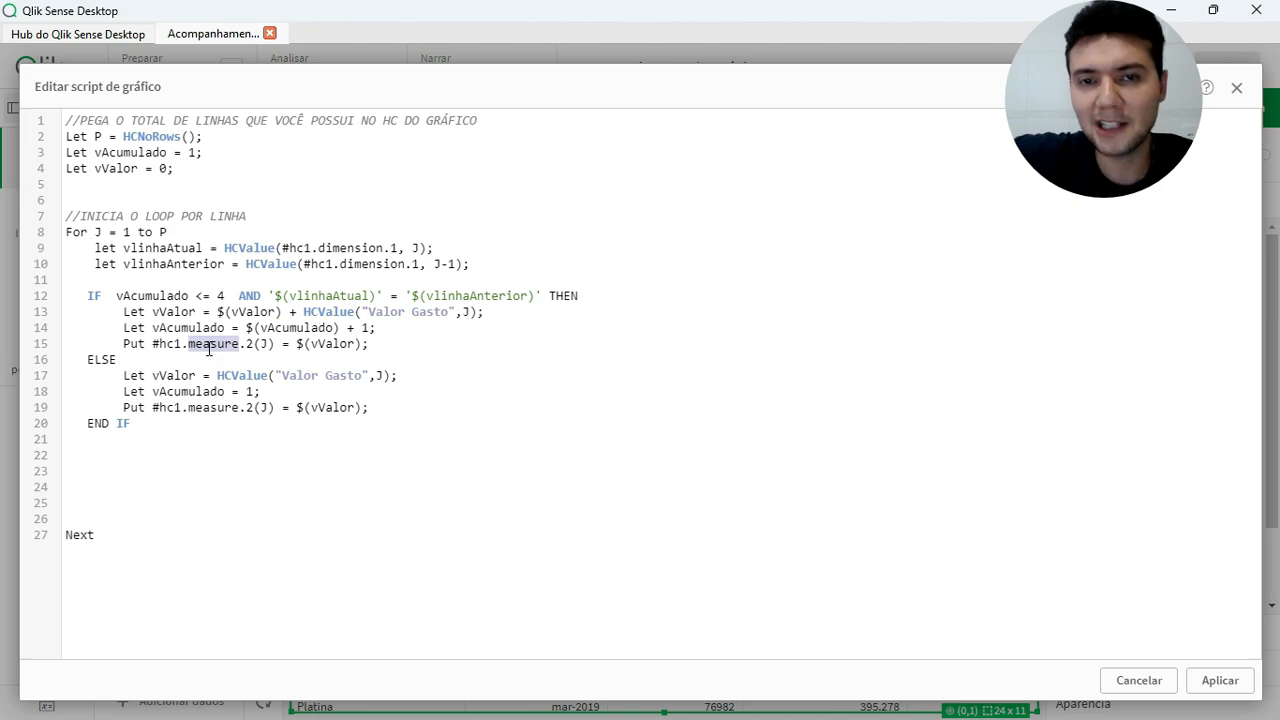
{"action": "double_click", "coordinate": [331, 345]}
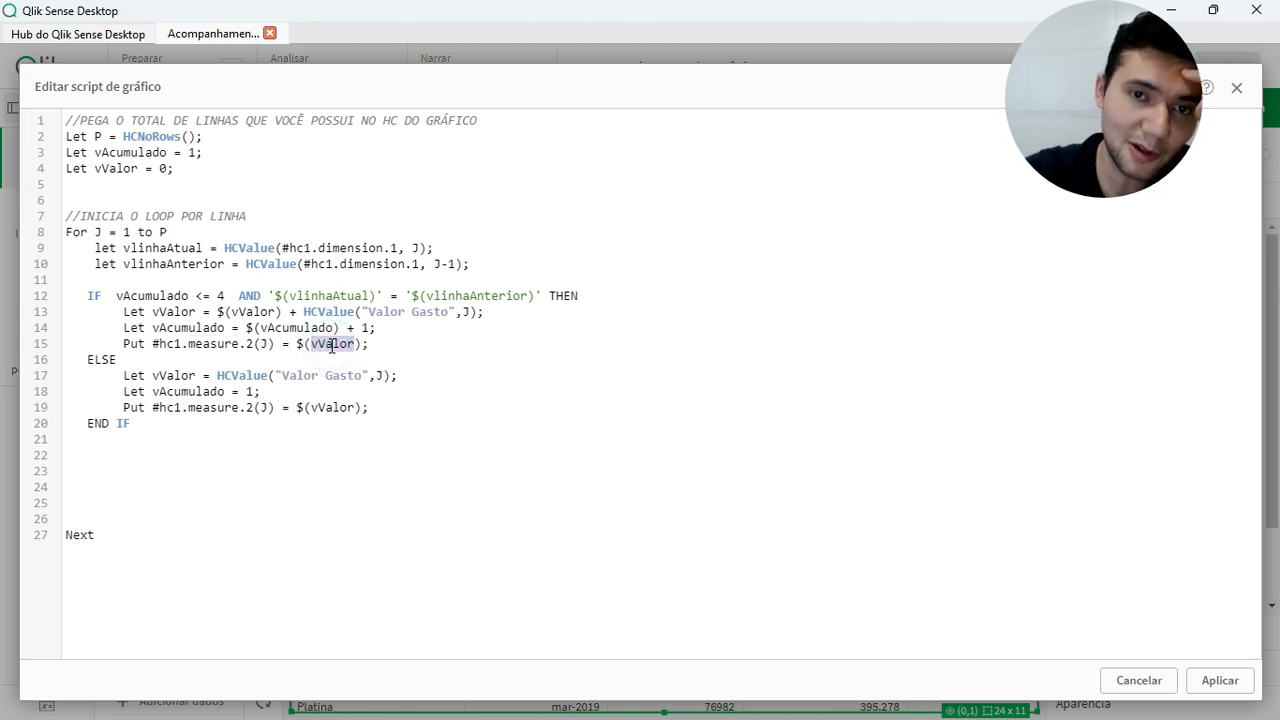
Review the IF condition and the ELSE branch's vAcumulado reset and Put line, and apply the chart script
{"action": "left_click_drag", "start_coordinate": [160, 296], "coordinate": [446, 294]}
{"action": "left_click_drag", "start_coordinate": [188, 408], "coordinate": [357, 407]}
{"action": "left_click_drag", "start_coordinate": [174, 392], "coordinate": [271, 398]}
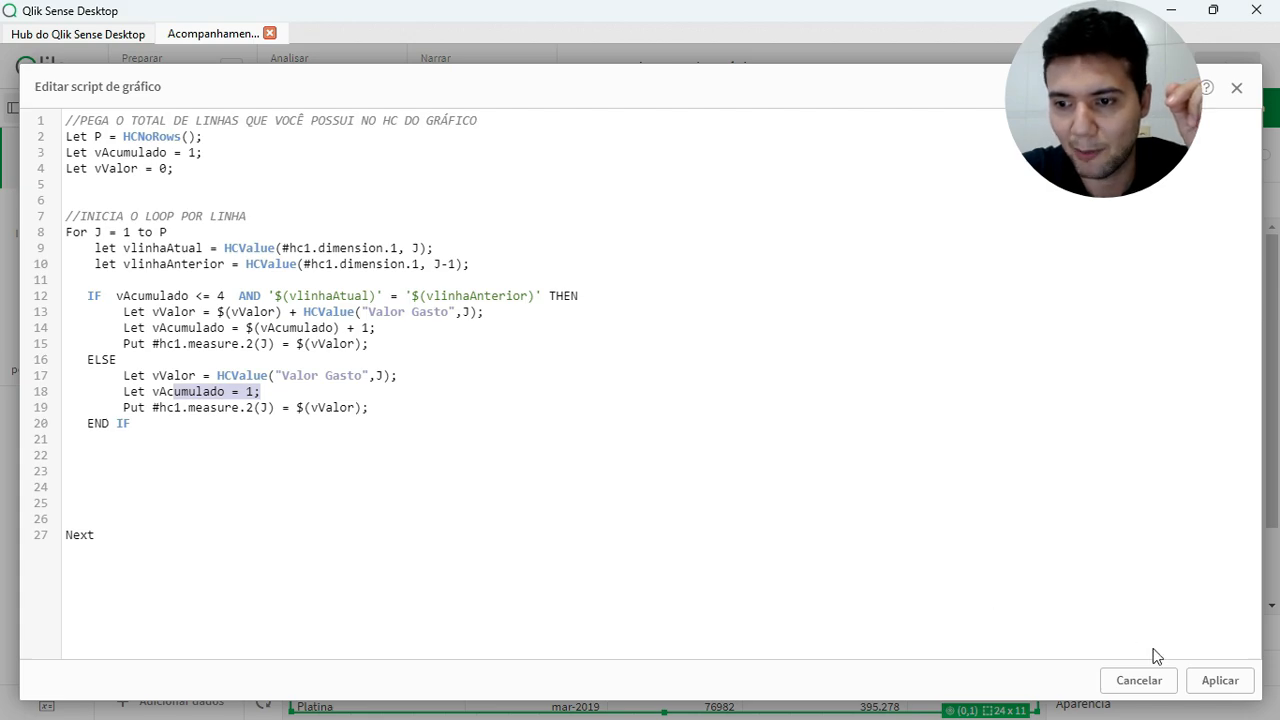
{"action": "left_click", "coordinate": [1216, 680]}
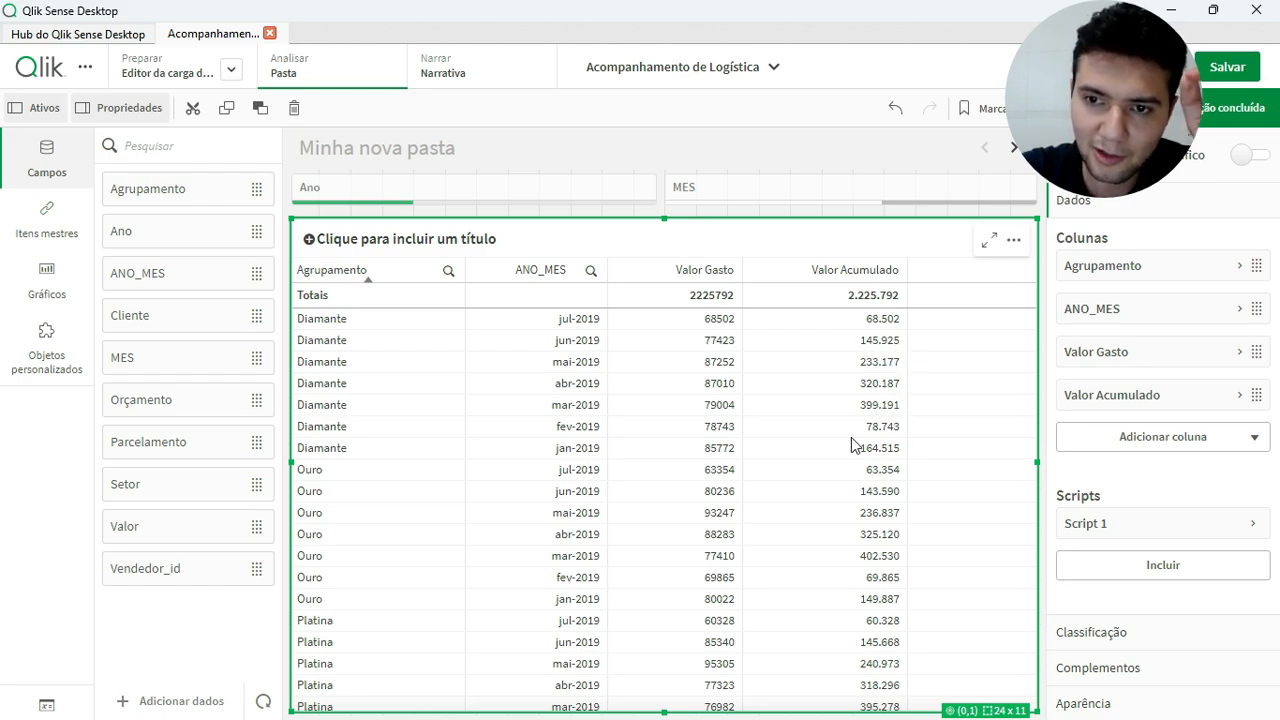
Reopen Script 1, replace $(vValor) with 0 in the ELSE branch's Put #hc1.measure.2(J) line, and apply the script
{"action": "left_click", "coordinate": [1091, 536]}
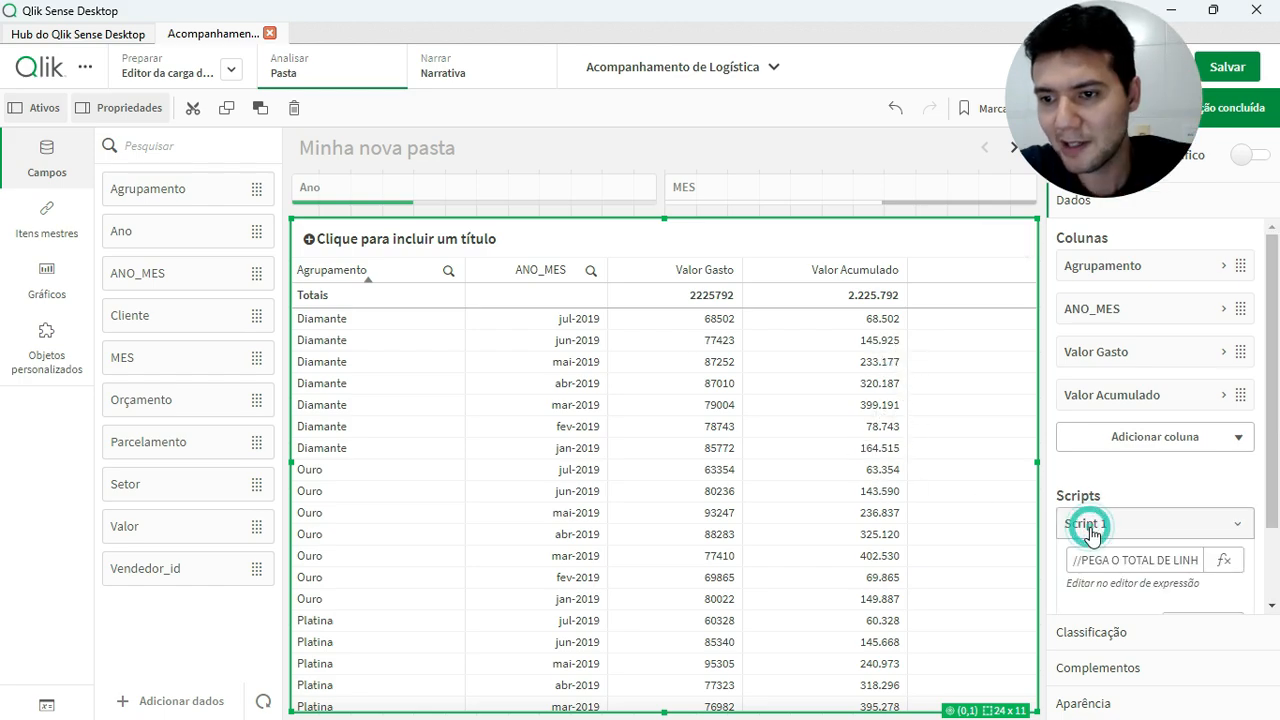
{"action": "left_click", "coordinate": [1237, 566]}
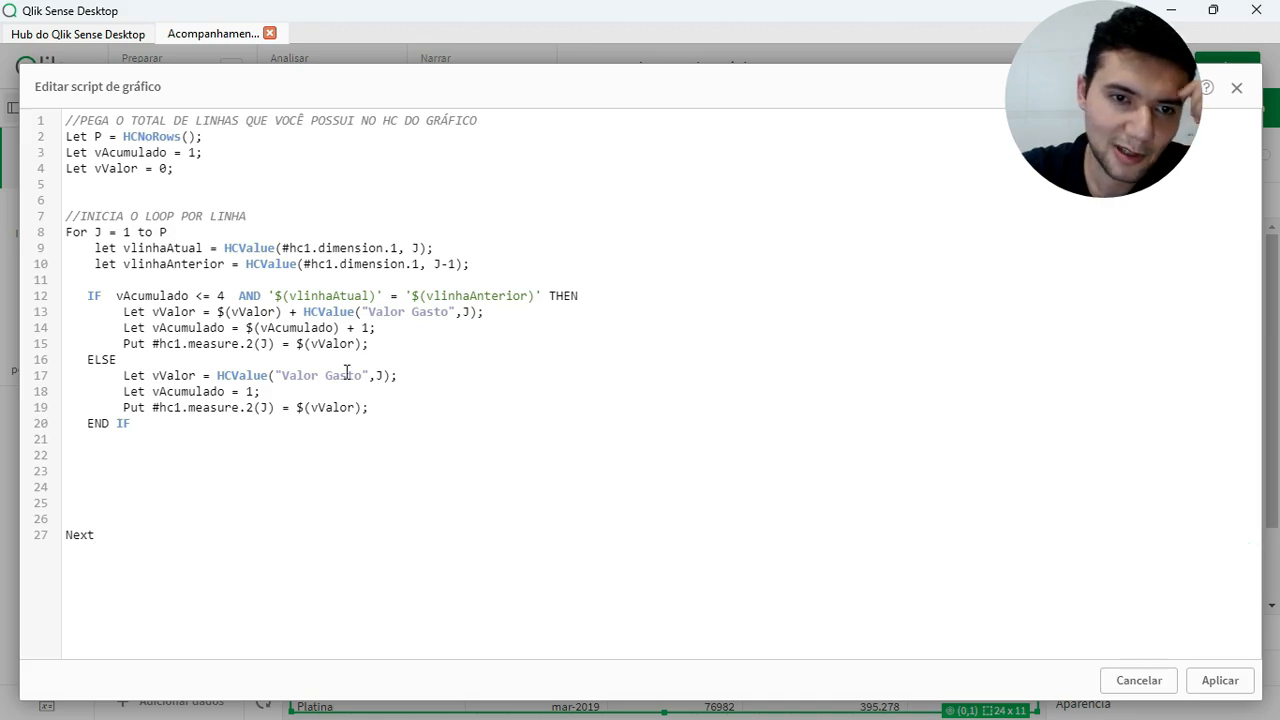
{"action": "left_click", "coordinate": [298, 407]}
{"action": "key", "text": "ctrl+shift+Right"}
{"action": "key", "text": "ctrl+shift+Right"}
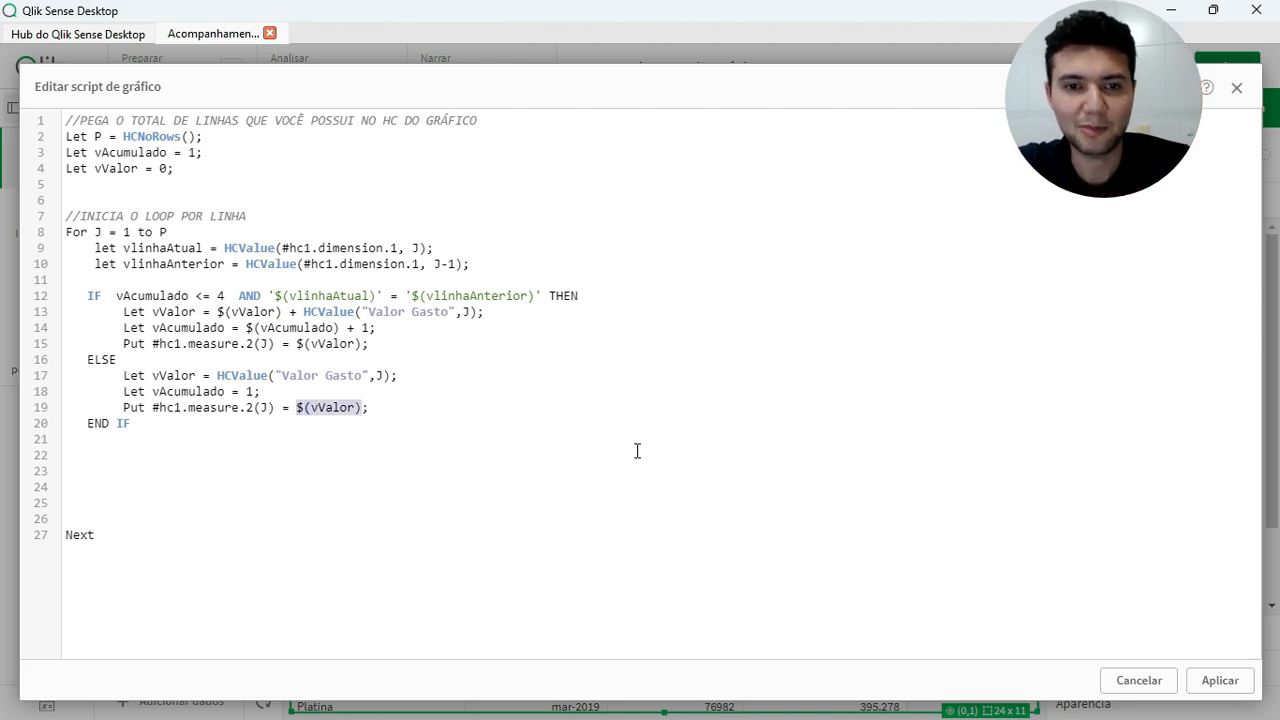
{"action": "type", "text": "0"}
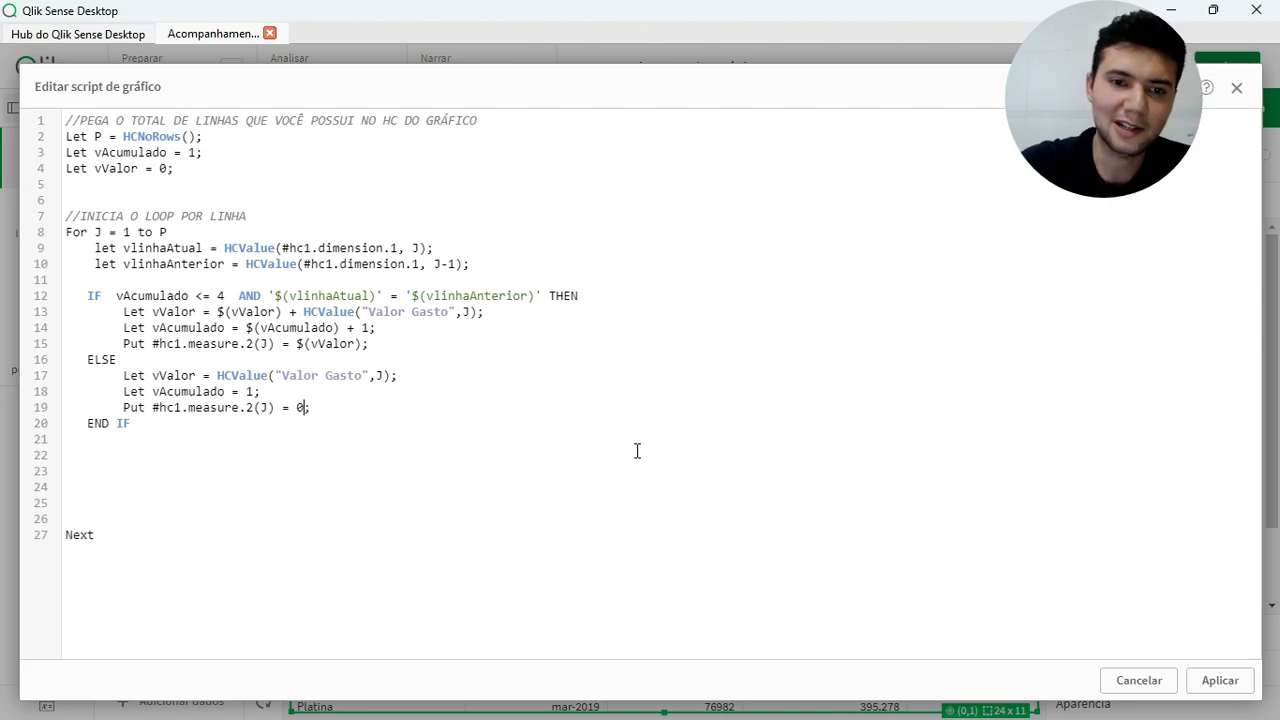
{"action": "left_click", "coordinate": [1220, 680]}
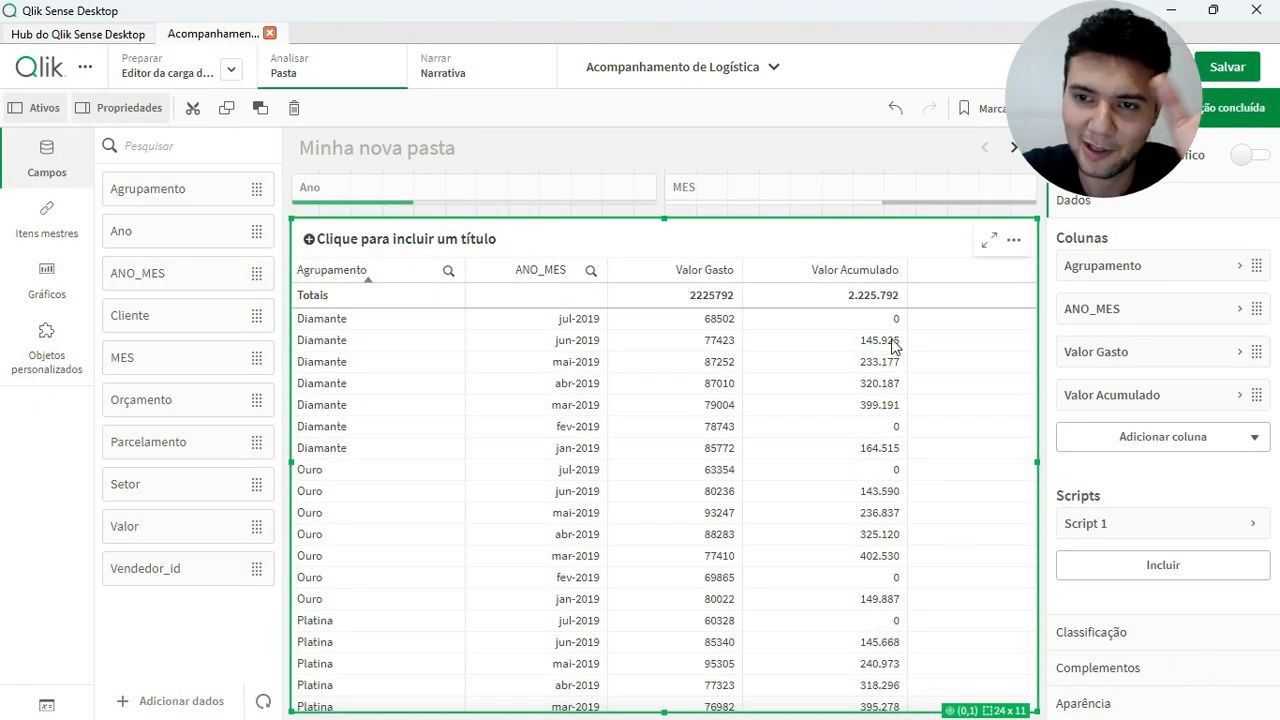